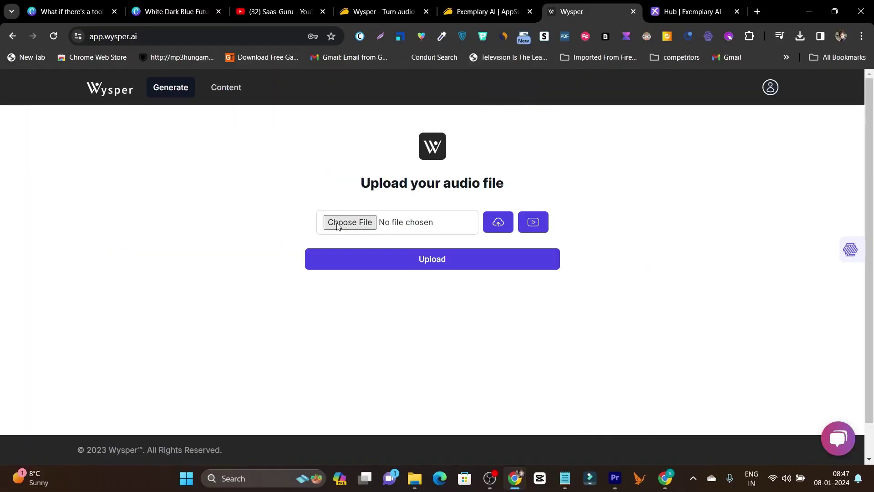
- Skip the audio file picker and switch the upload form to a YouTube video link
left_click(336, 222)
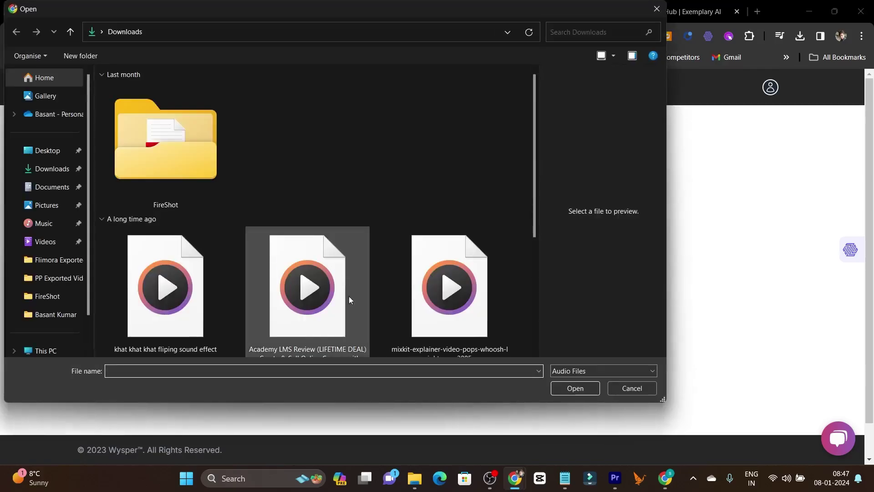
left_click(632, 388)
left_click(530, 223)
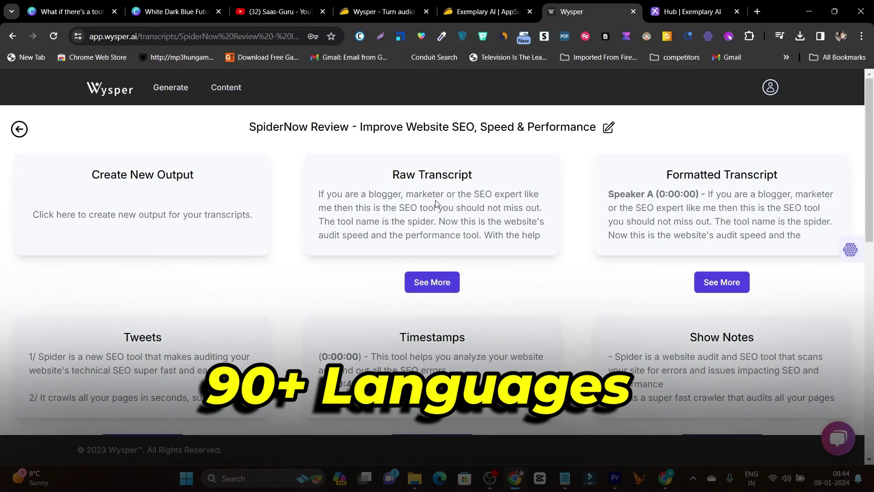
- Scroll through the SpiderNow Review output cards, then bring up the Wysper AppSumo deal page
scroll(339, 275, "down", 3)
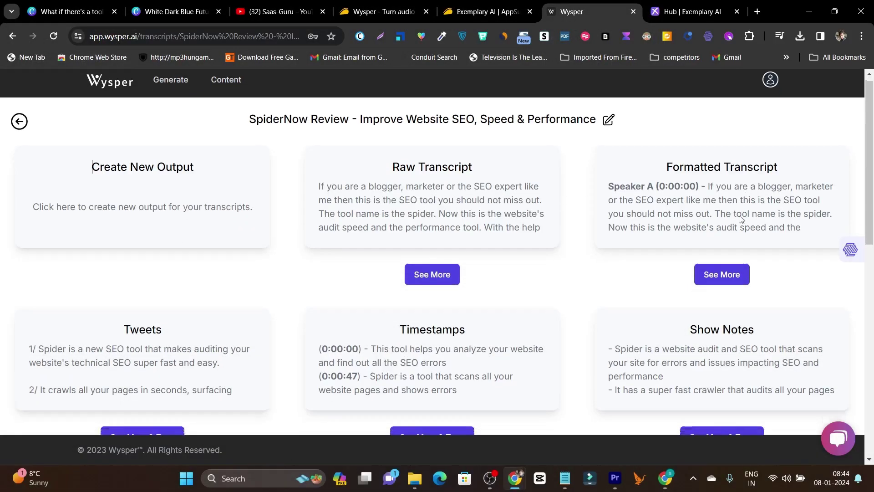
scroll(546, 244, "down", 1)
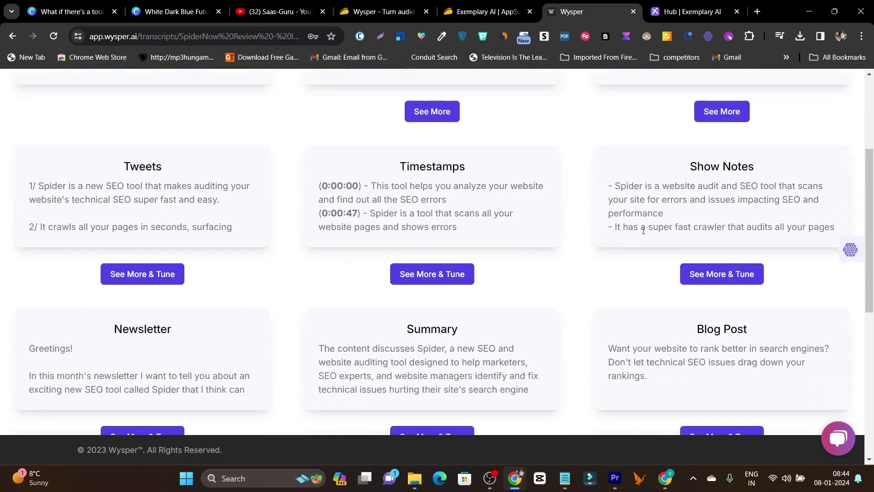
scroll(714, 211, "down", 2)
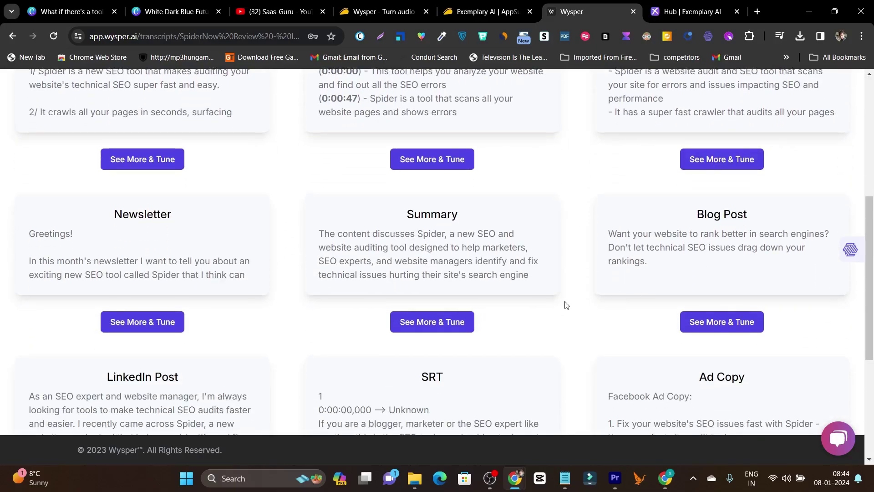
scroll(566, 302, "down", 3)
scroll(670, 283, "down", 1)
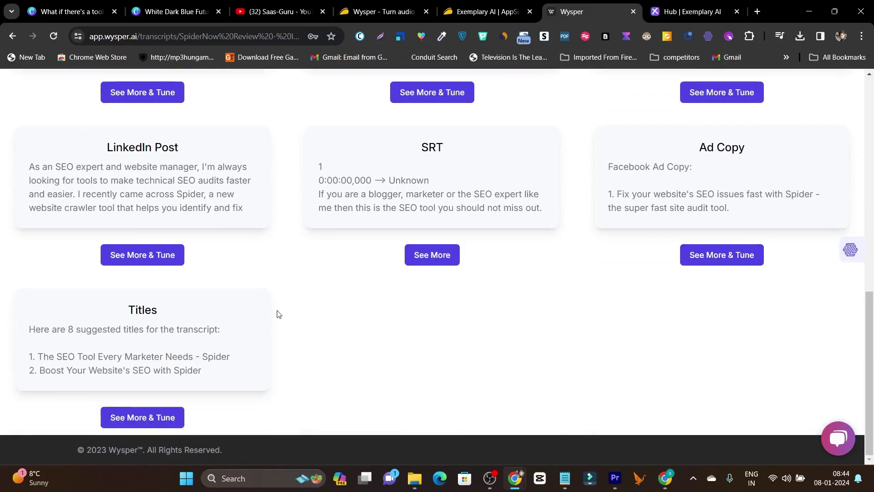
scroll(294, 297, "up", 7)
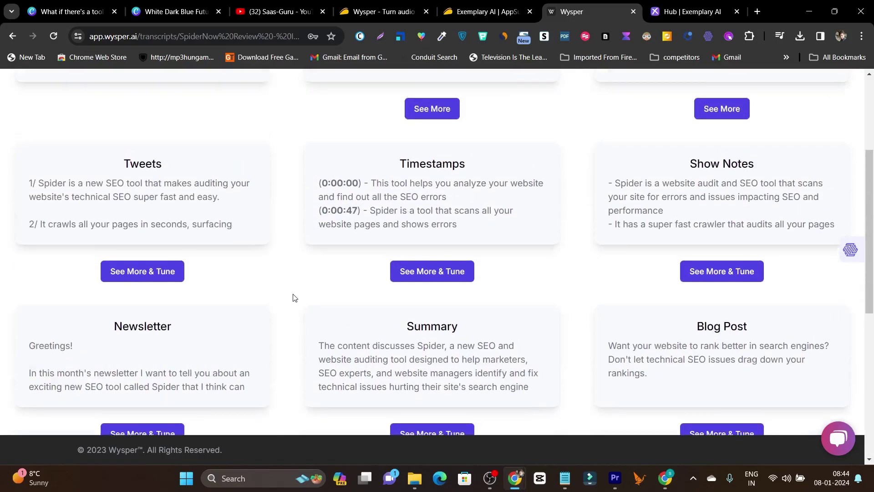
scroll(293, 297, "up", 2)
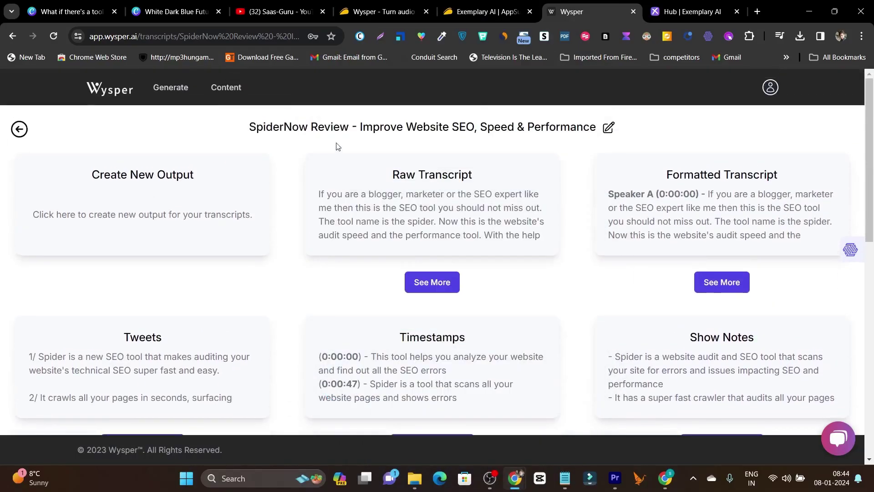
left_click(382, 11)
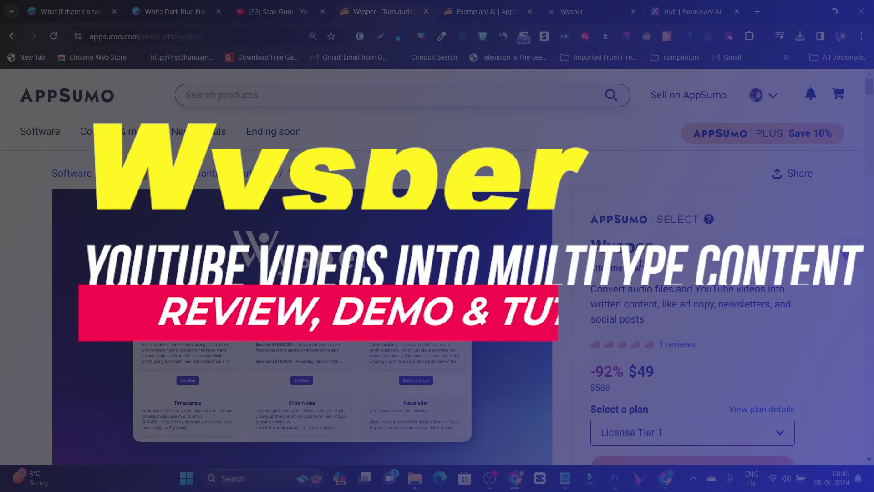
- Scroll through the Wysper $49 lifetime deal listing on AppSumo
scroll(645, 276, "down", 1)
scroll(644, 277, "down", 1)
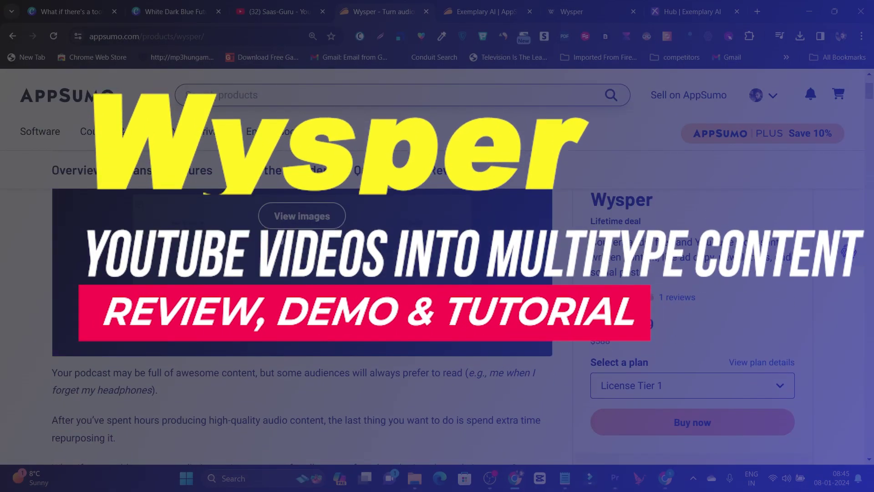
scroll(552, 336, "down", 4)
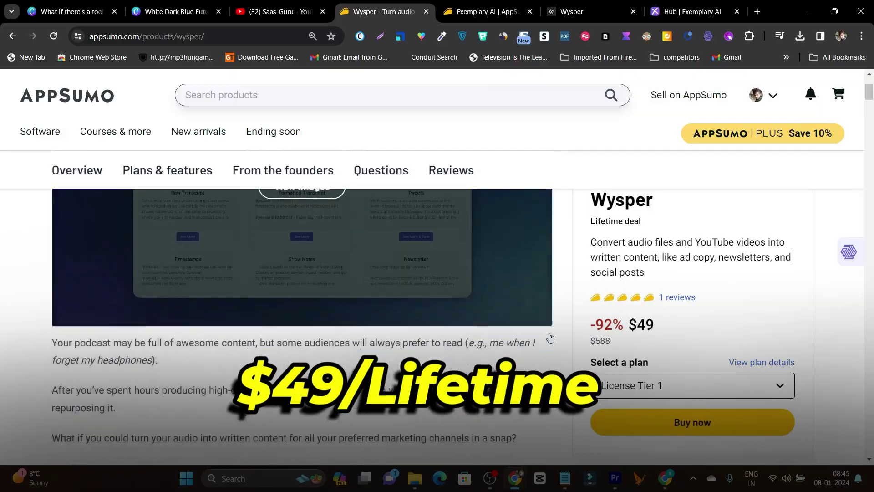
scroll(550, 336, "down", 6)
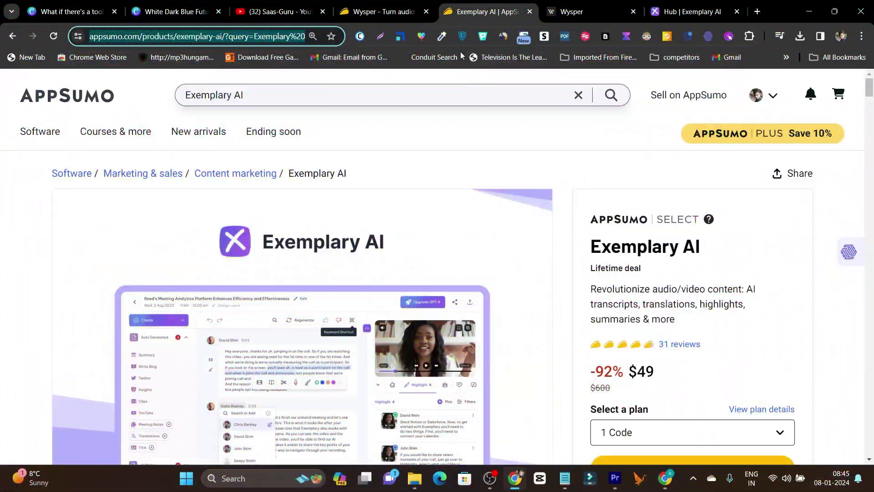
scroll(560, 207, "down", 4)
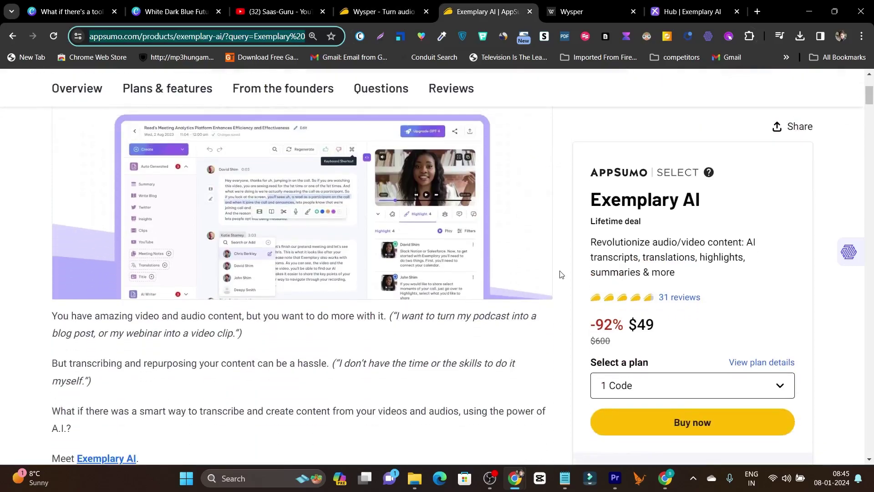
scroll(562, 278, "down", 2)
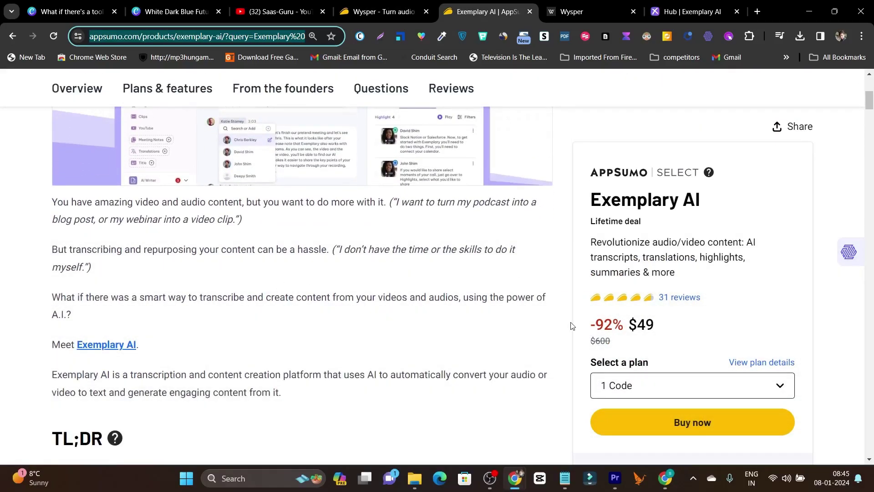
scroll(511, 141, "up", 1)
- Compare the Exemplary AI $49 deal against Wysper's, then show Saas-Guru's Exemplary video results
left_click(382, 11)
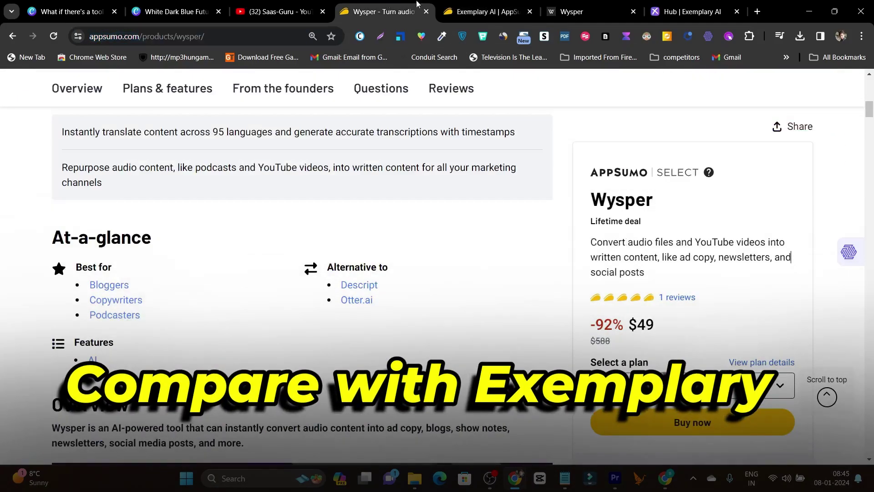
left_click(493, 4)
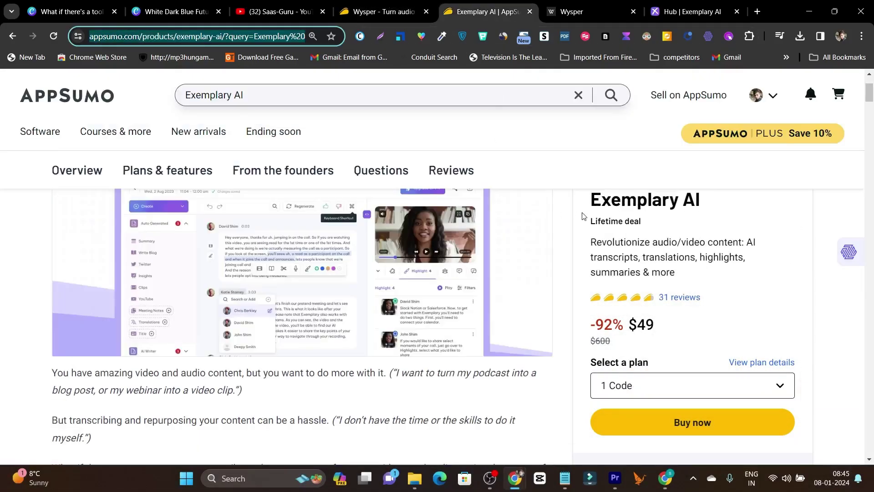
scroll(565, 234, "down", 3)
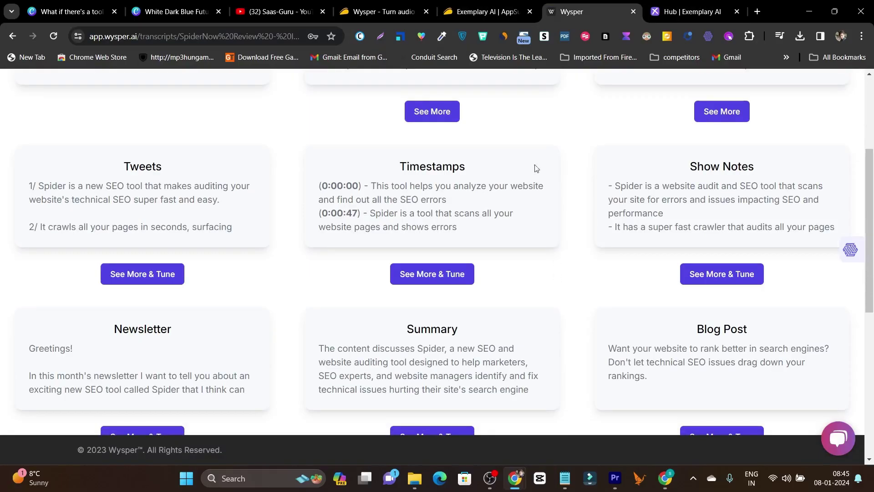
left_click(456, 10)
left_click(404, 10)
left_click(485, 10)
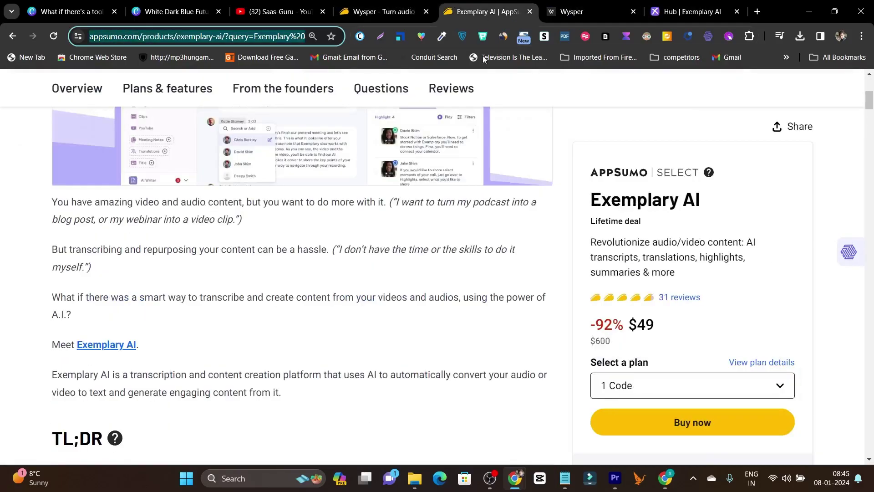
scroll(538, 257, "up", 6)
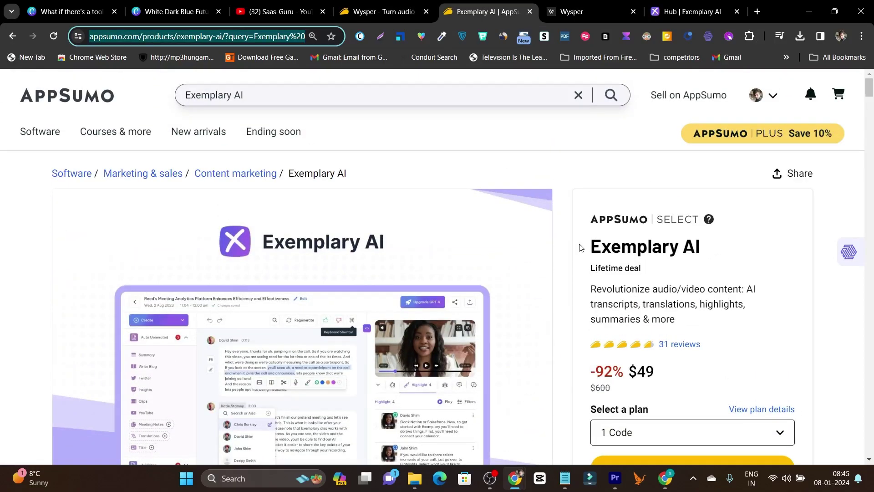
left_click(277, 12)
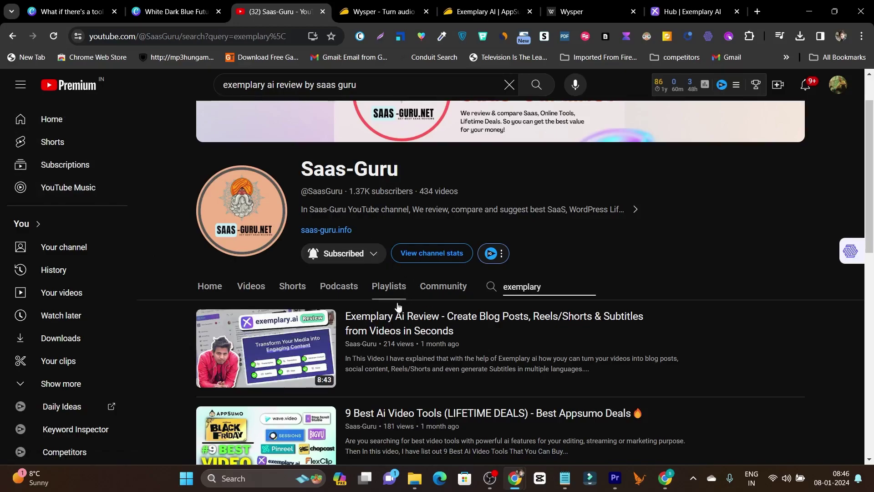
left_click(386, 3)
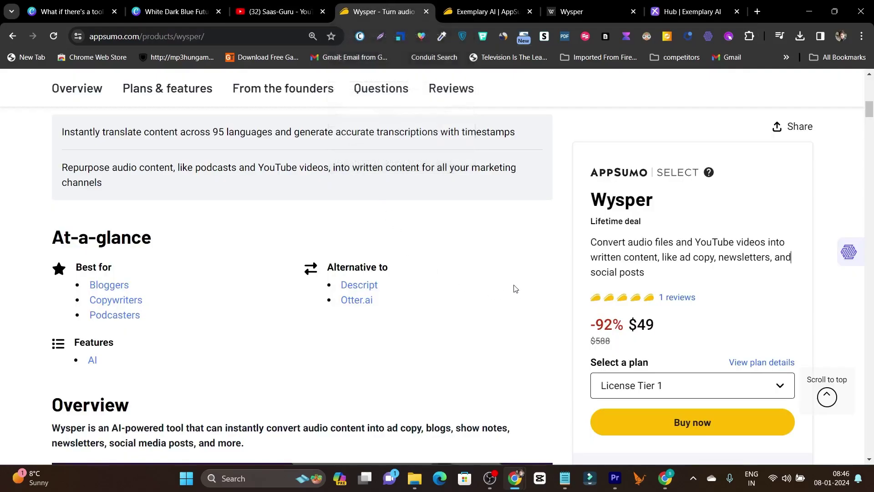
scroll(510, 275, "down", 10)
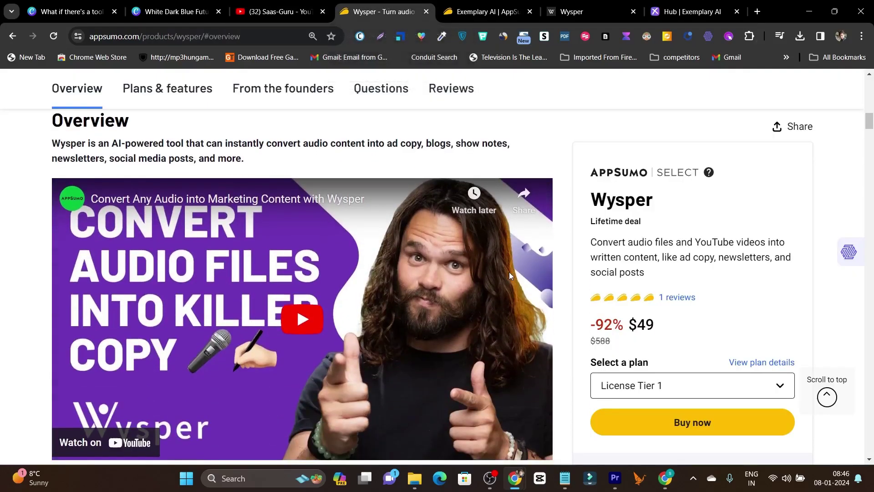
scroll(376, 325, "down", 12)
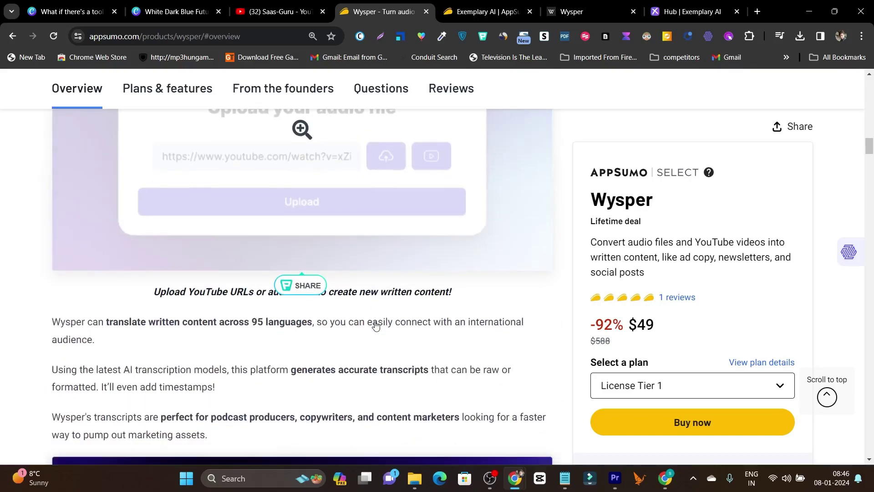
scroll(373, 323, "down", 9)
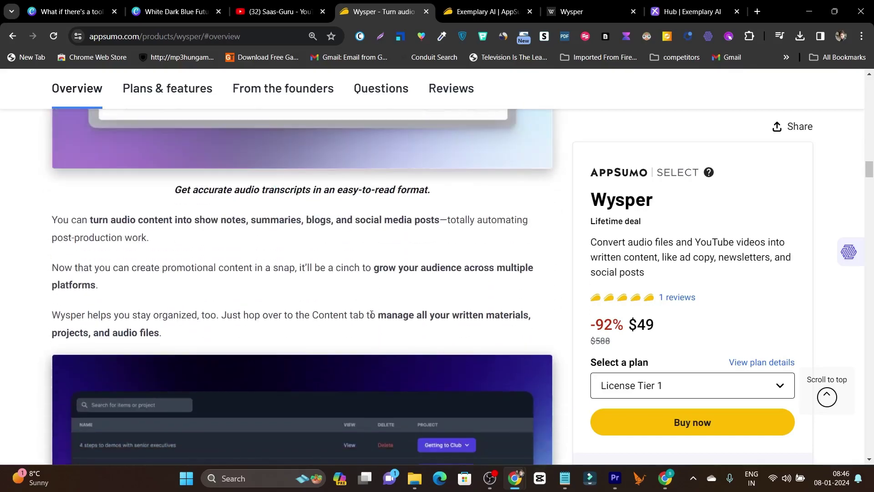
scroll(410, 333, "up", 6)
scroll(431, 335, "up", 5)
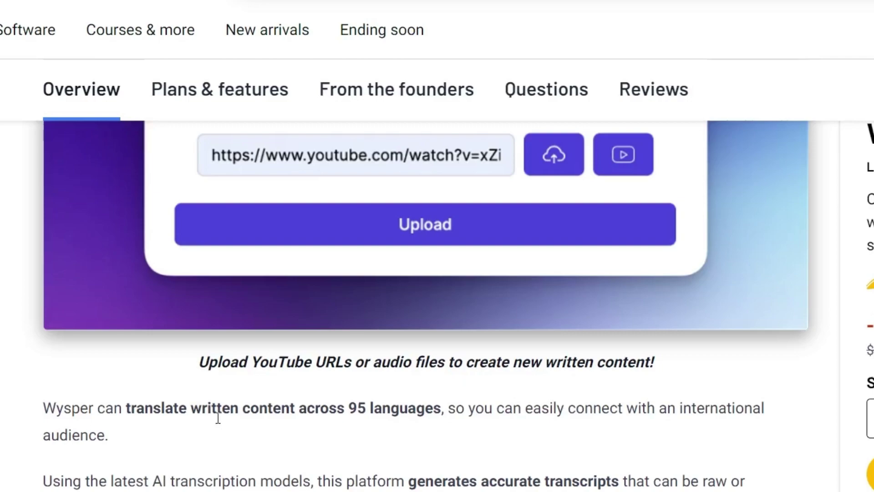
left_click_drag(350, 409, 445, 409)
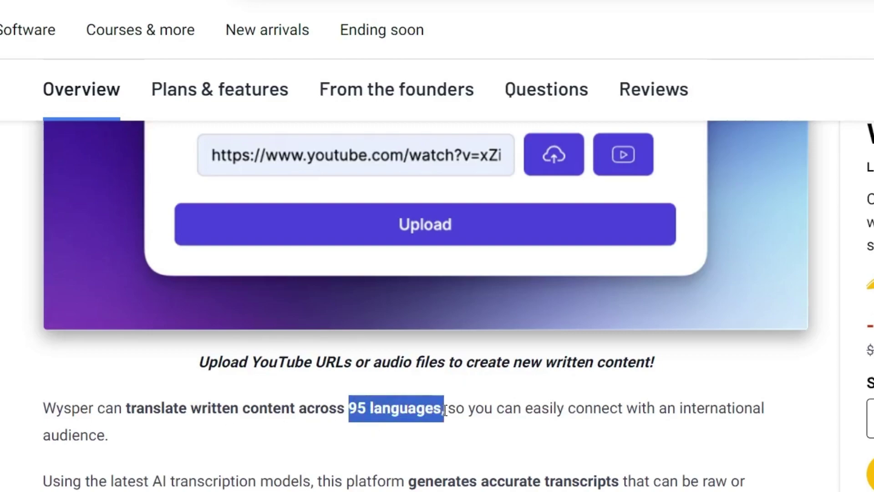
scroll(843, 397, "up", 7)
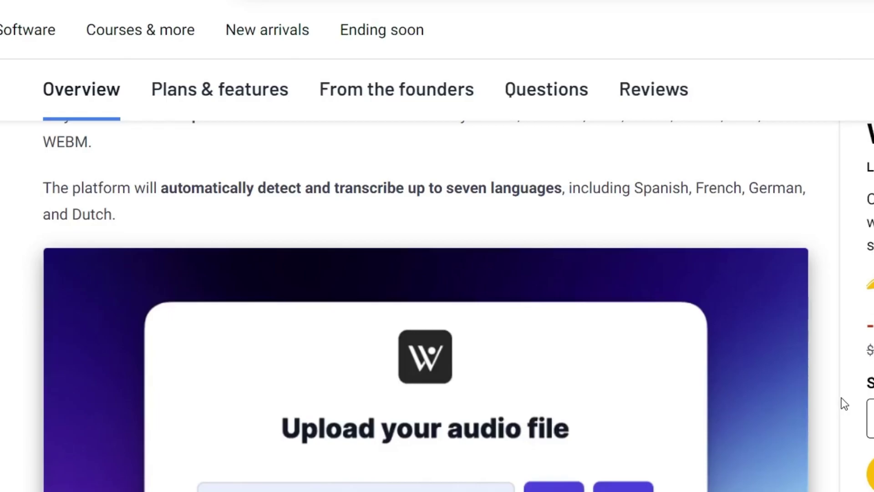
scroll(841, 398, "down", 5)
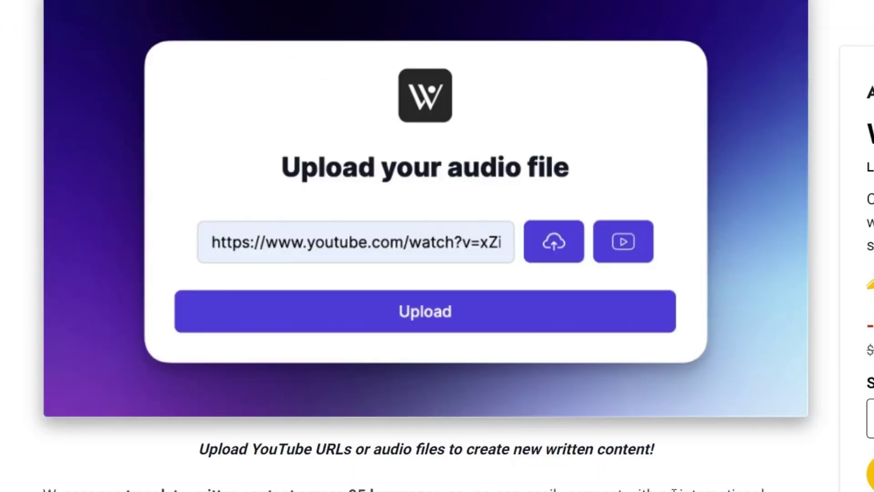
scroll(674, 489, "down", 12)
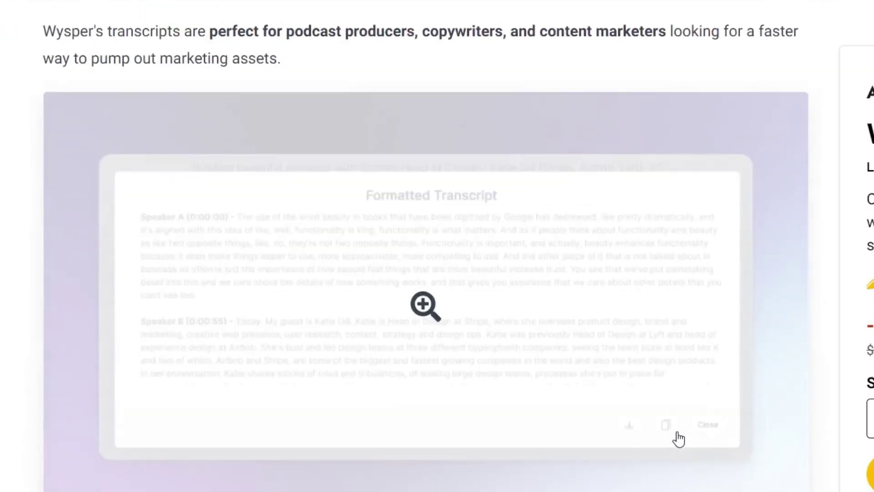
scroll(617, 434, "down", 12)
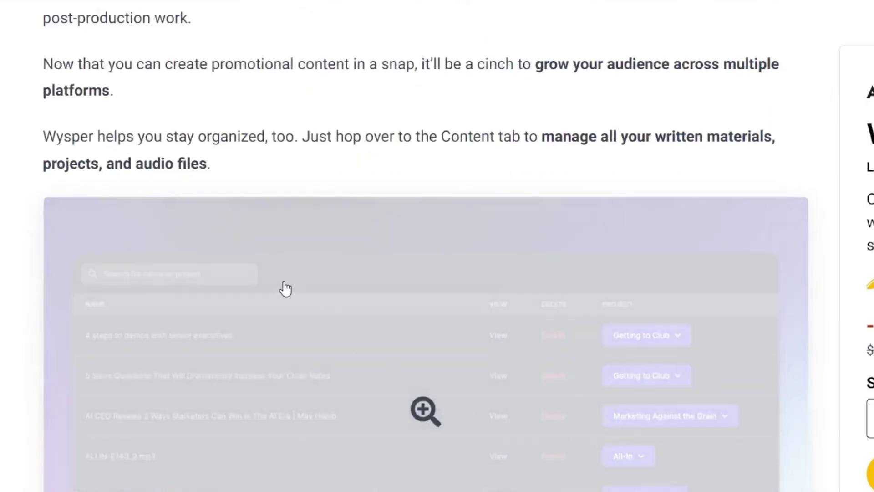
scroll(97, 342, "down", 7)
scroll(101, 353, "down", 2)
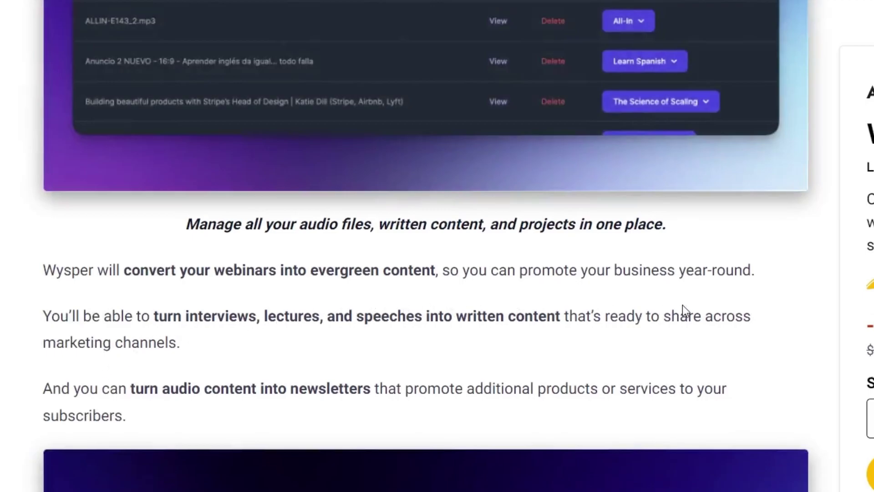
scroll(682, 305, "down", 14)
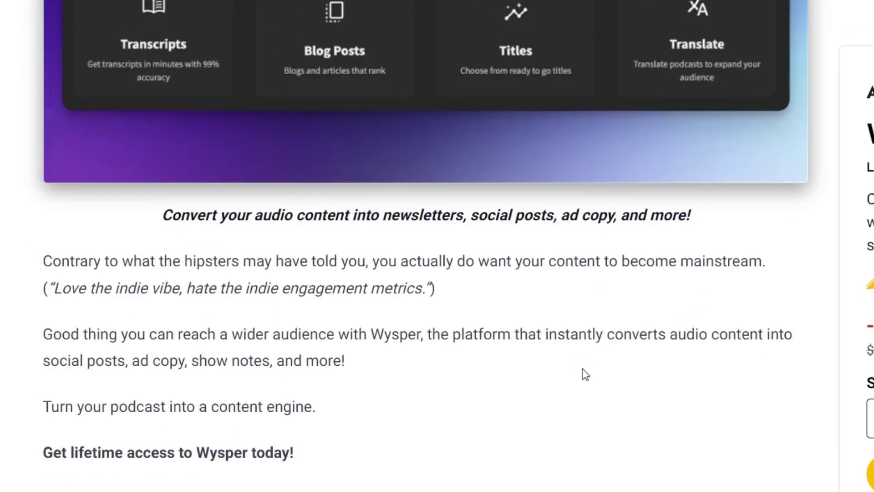
scroll(581, 371, "up", 6)
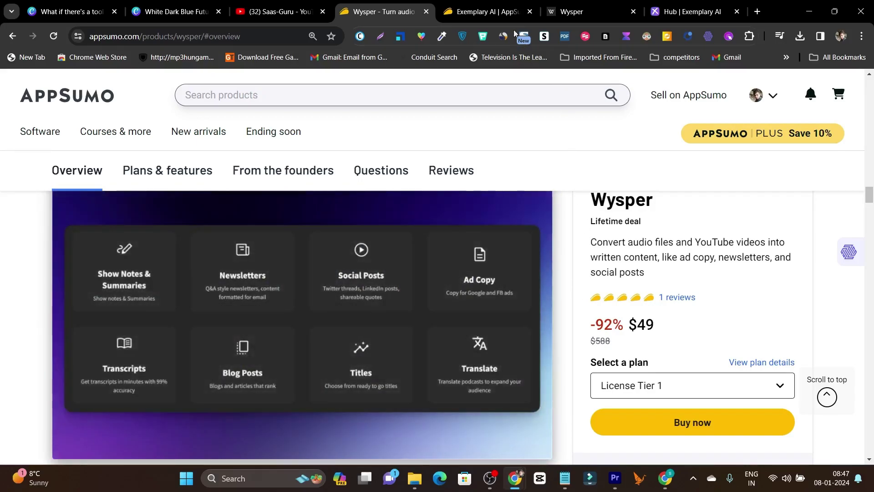
- Switch to the Exemplary AI deal and scroll to 'The Ultimate Tool for All Your Needs' overview
key("ctrl+Tab")
scroll(555, 262, "down", 3)
scroll(523, 344, "down", 15)
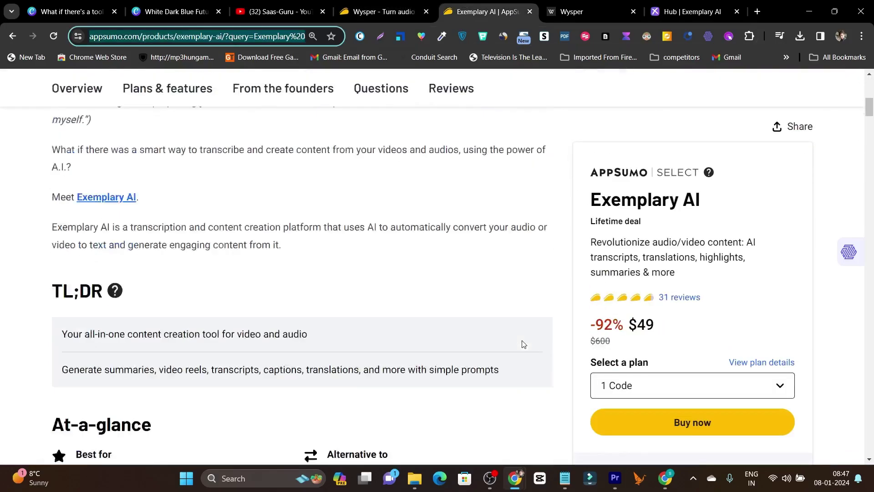
scroll(522, 344, "down", 20)
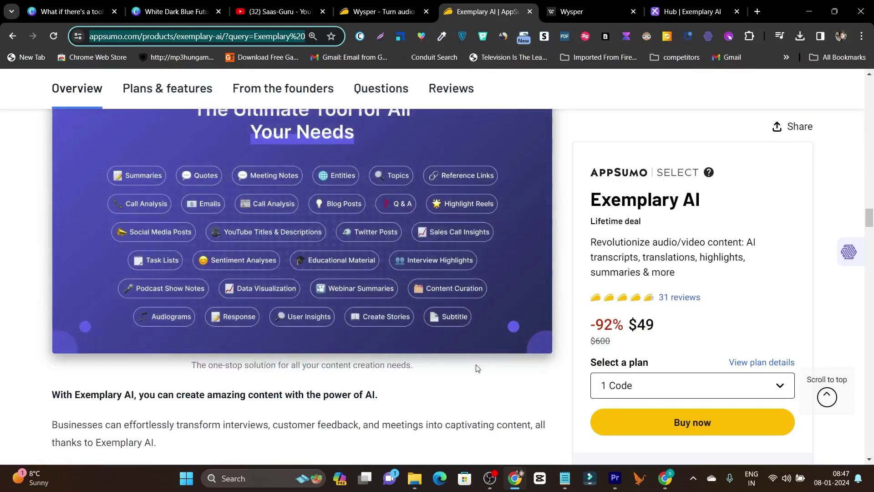
scroll(474, 365, "up", 1)
scroll(582, 312, "up", 1)
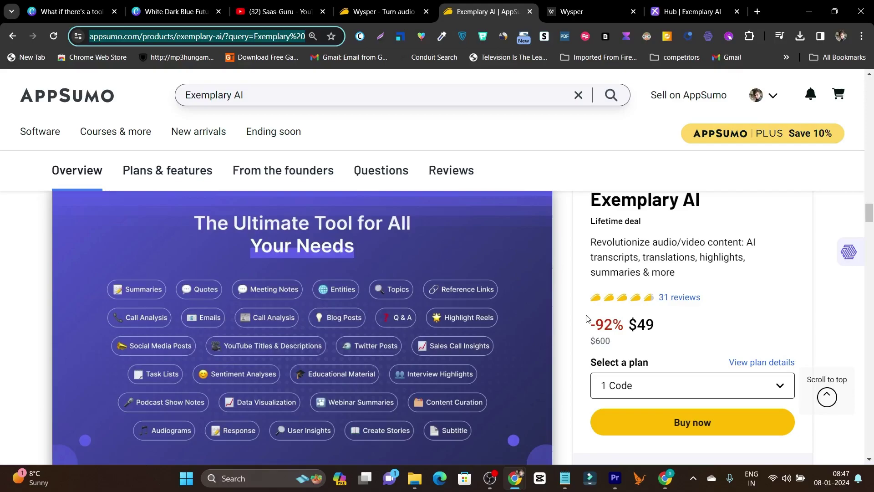
scroll(587, 319, "down", 3)
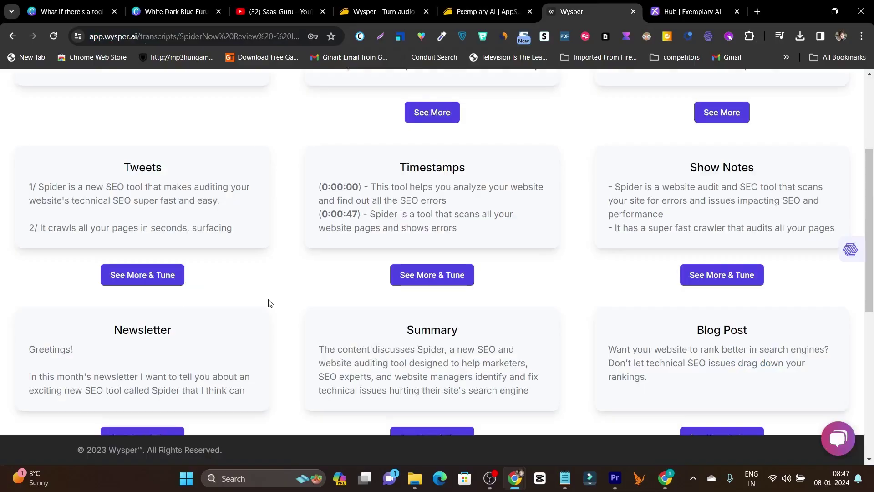
- Return to Wysper's upload page, try the file picker and YouTube link, then open Content
scroll(269, 303, "up", 4)
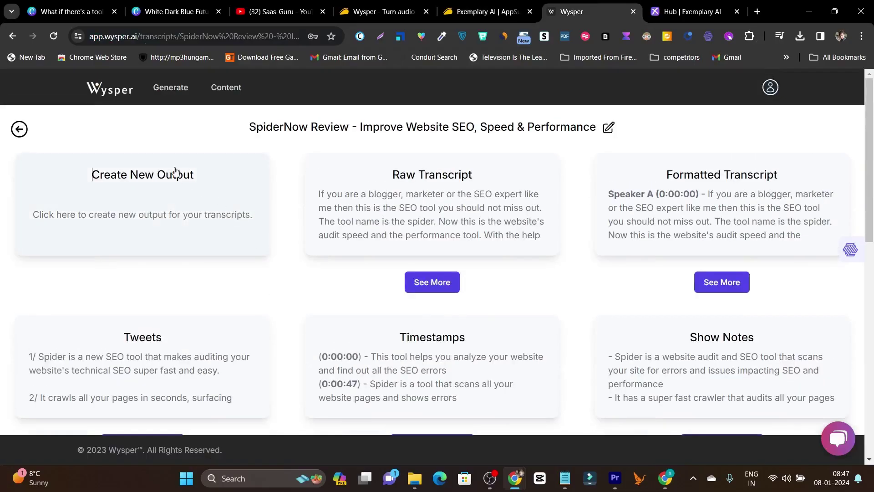
left_click(99, 91)
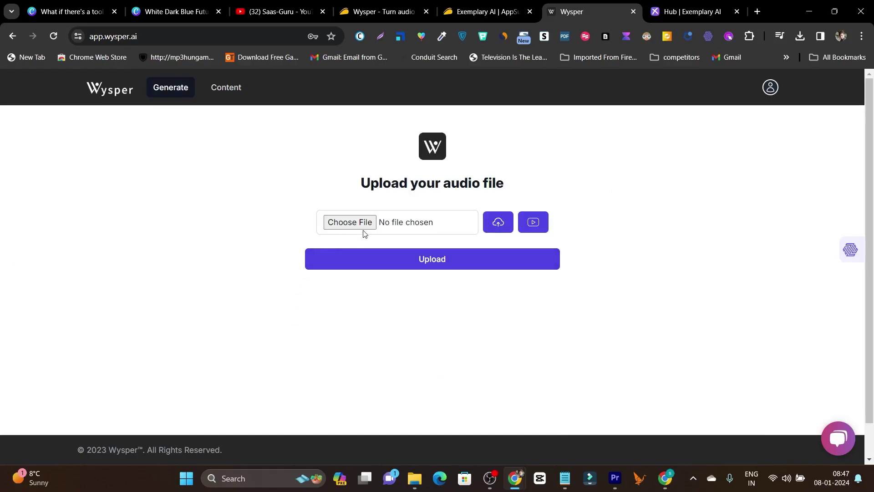
left_click(337, 223)
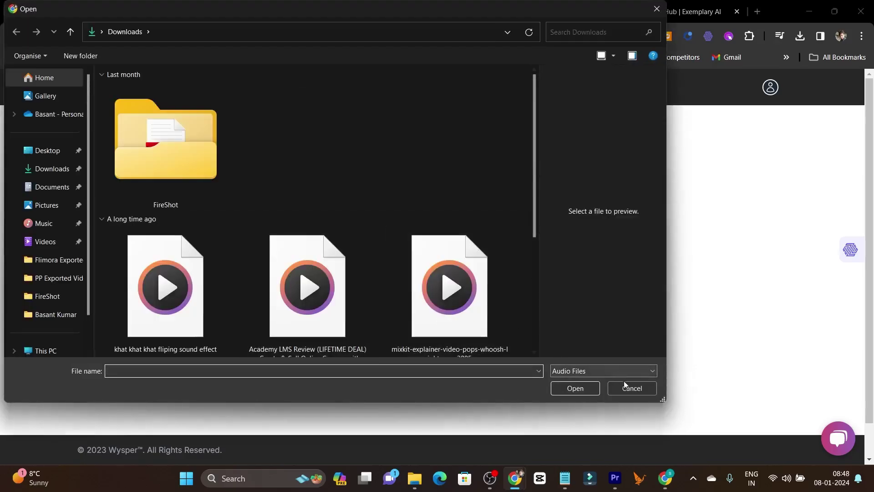
left_click(631, 388)
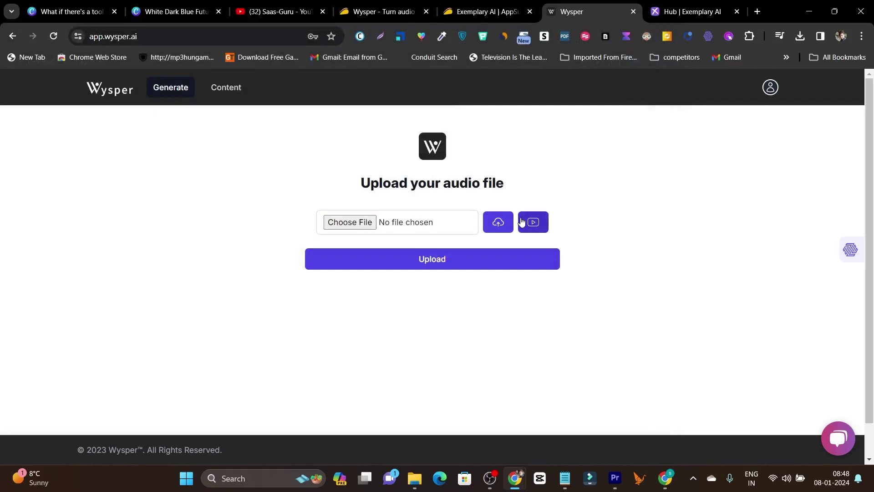
left_click(532, 222)
left_click(391, 220)
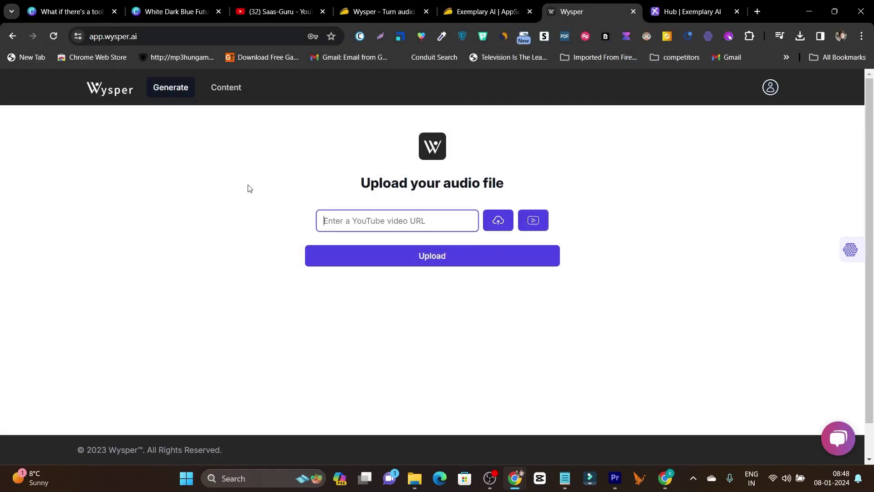
left_click(225, 92)
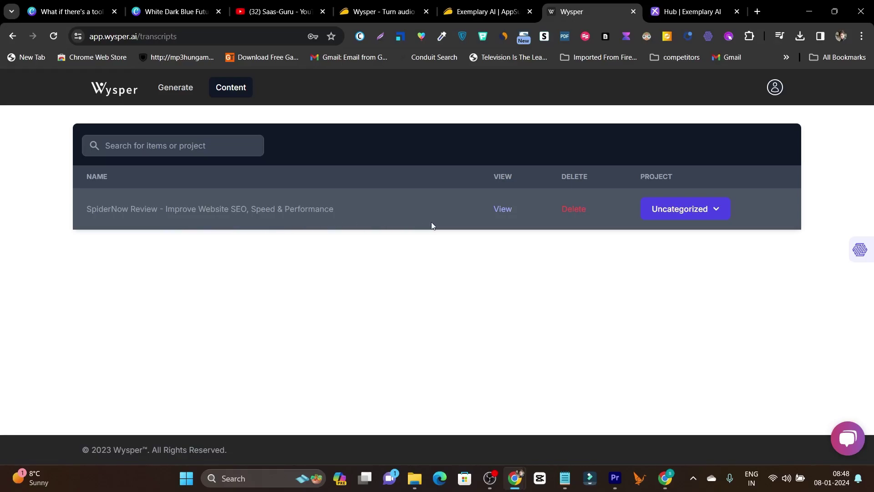
- Open the SpiderNow Review transcript and scroll its outputs from tweets and show notes down to Titles
left_click(502, 209)
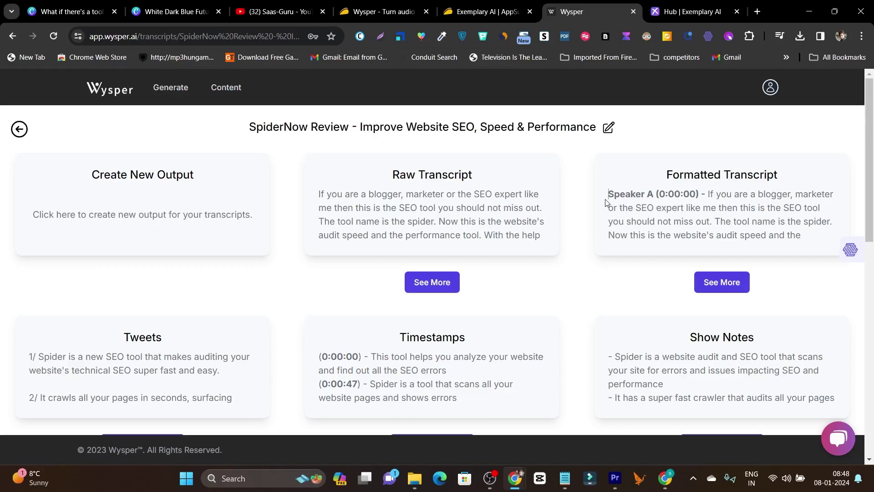
left_click_drag(606, 202, 648, 194)
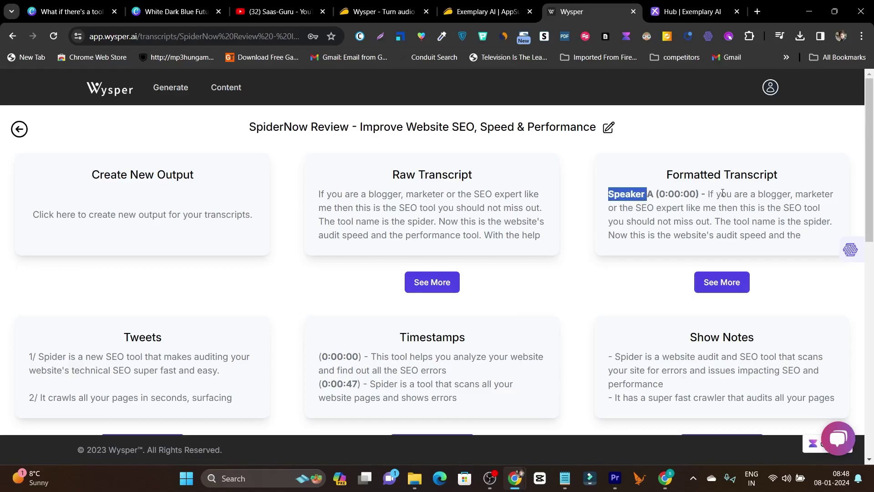
scroll(405, 254, "down", 3)
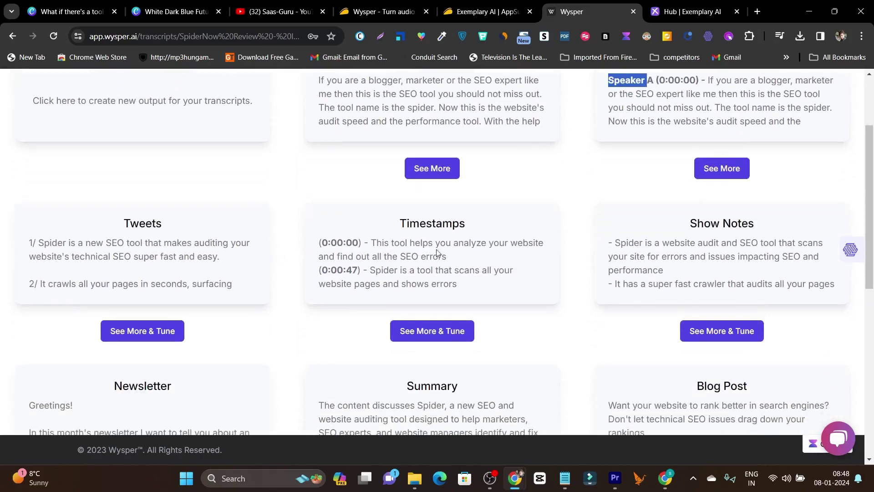
scroll(637, 244, "down", 4)
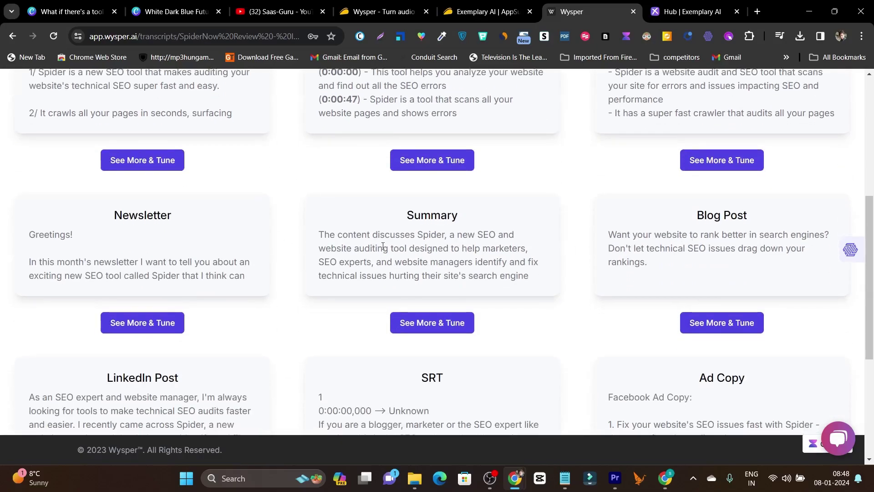
scroll(727, 228, "down", 2)
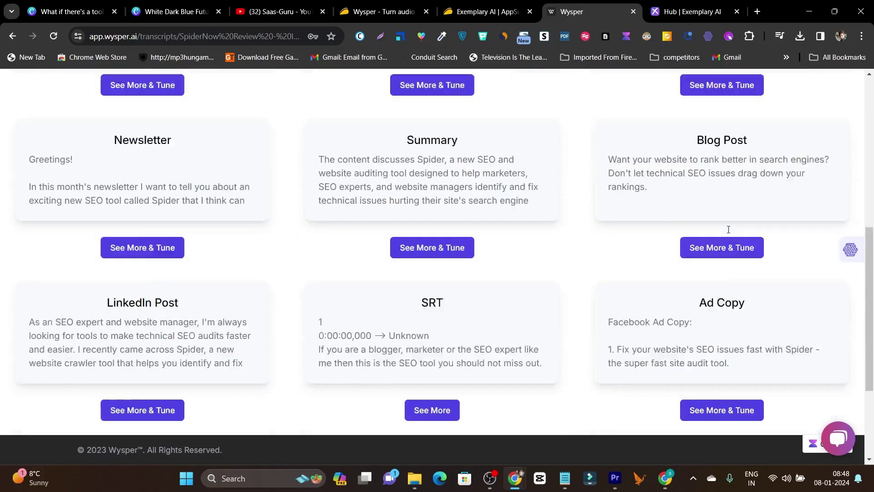
scroll(724, 256, "down", 2)
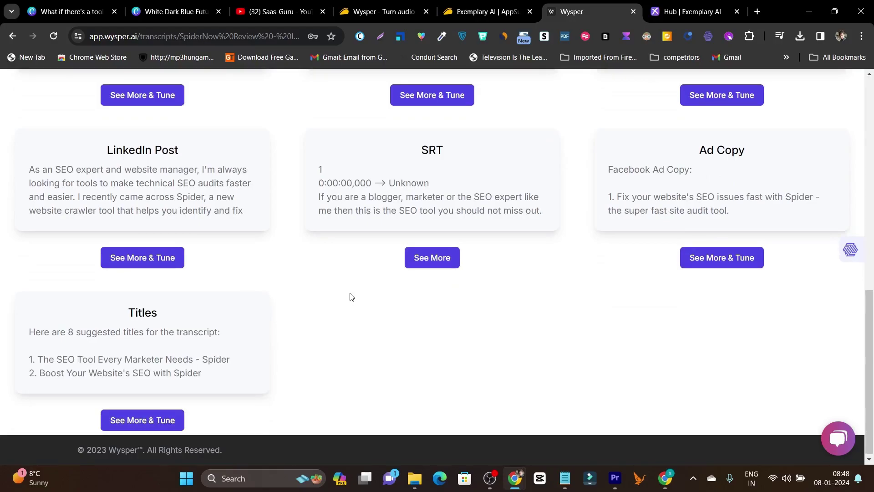
scroll(349, 298, "up", 2)
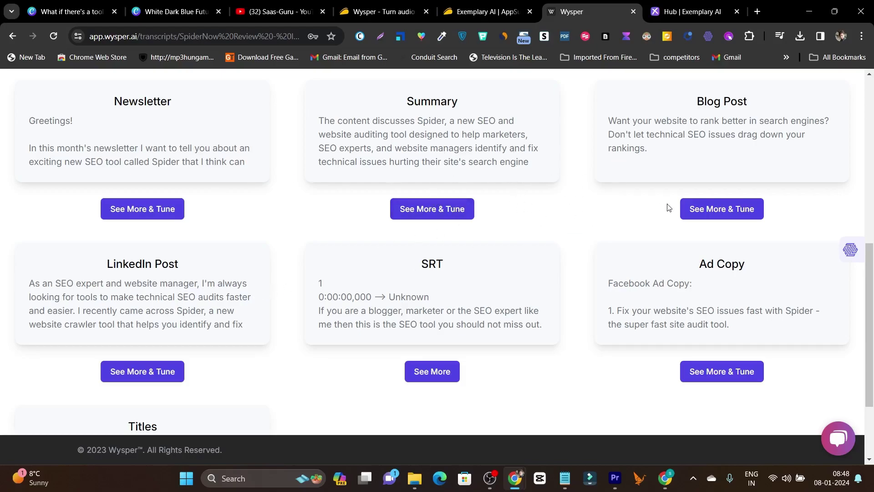
- Read the full Blog Post, run Tune on it from the prompt field, and close it
left_click(724, 211)
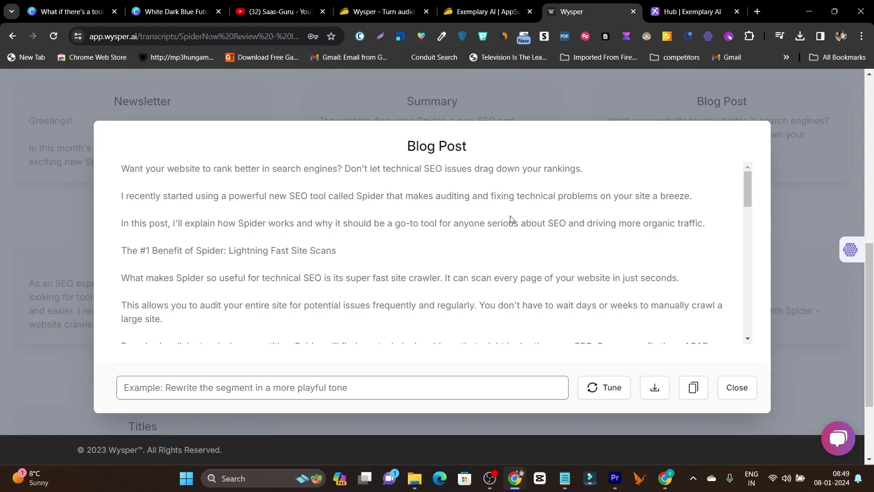
scroll(341, 240, "down", 4)
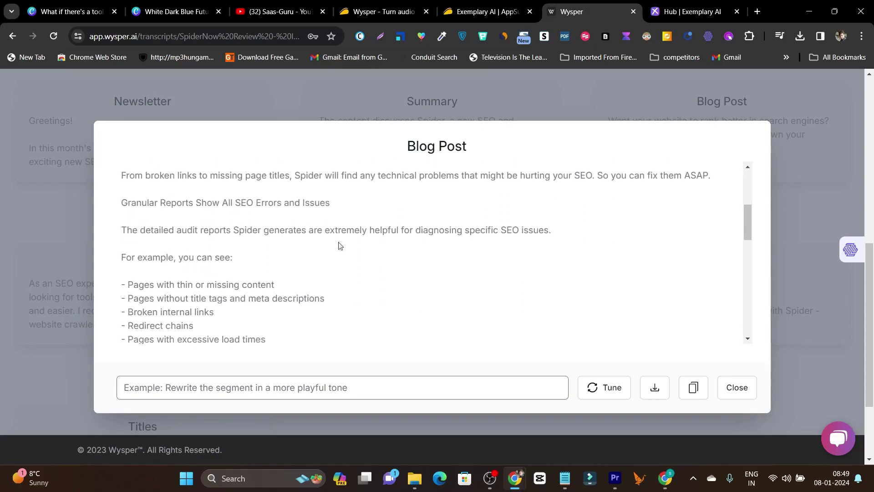
left_click(172, 395)
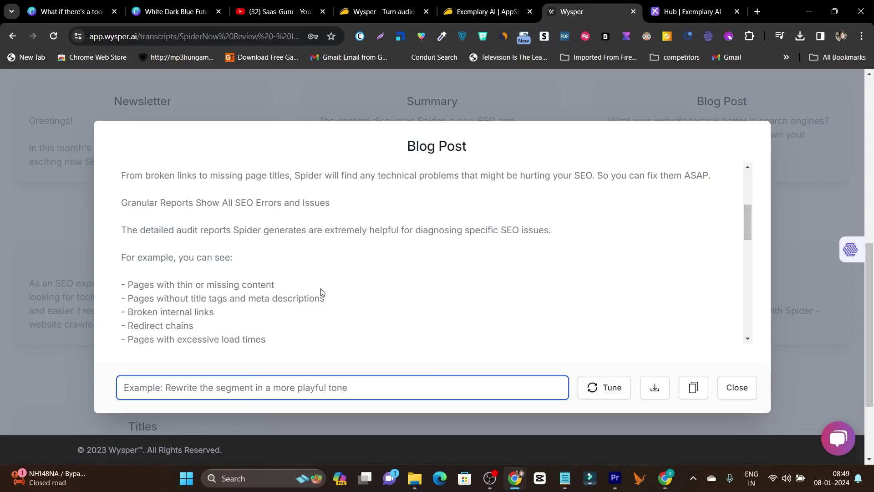
scroll(331, 296, "up", 3)
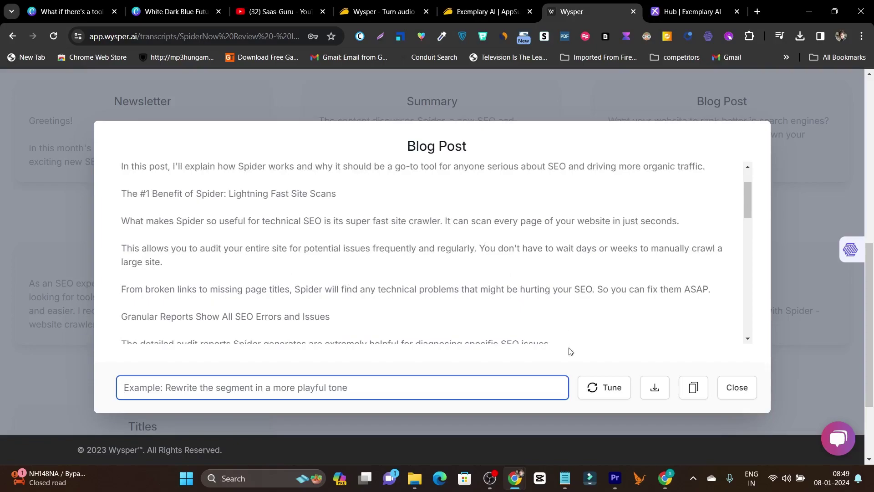
left_click(594, 391)
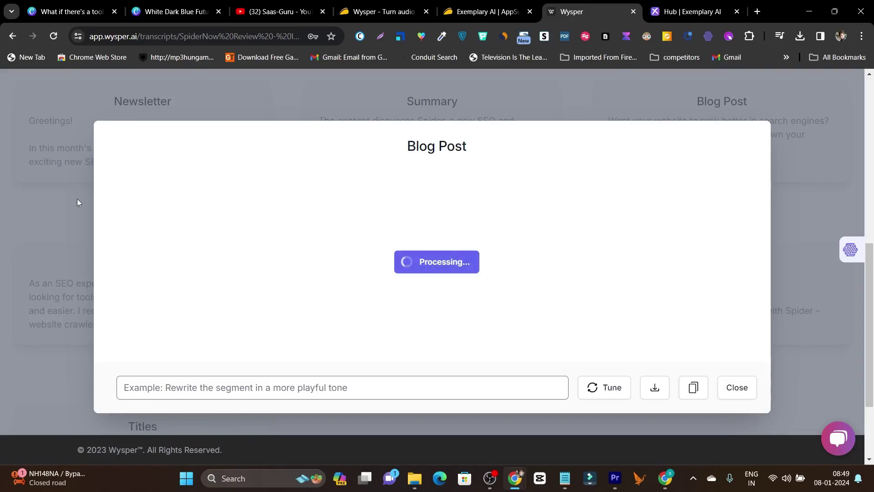
left_click(747, 390)
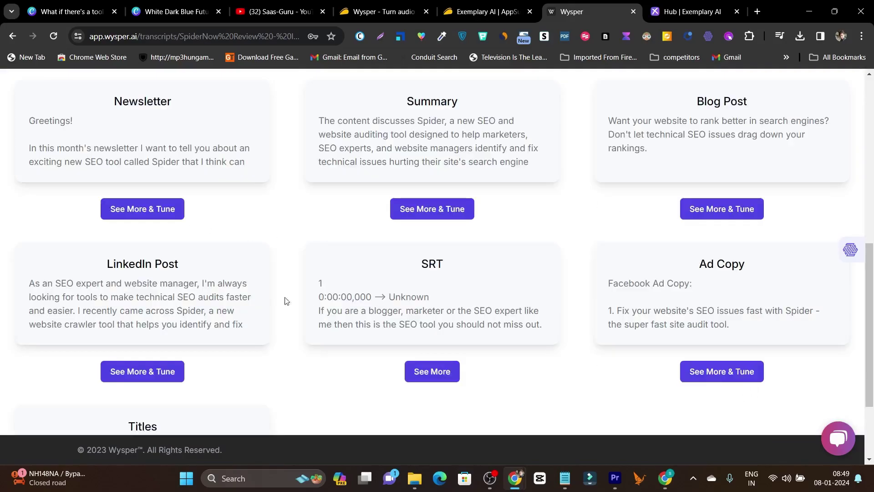
- Open the full LinkedIn Post, select and read its opening lines, then close it
left_click(151, 373)
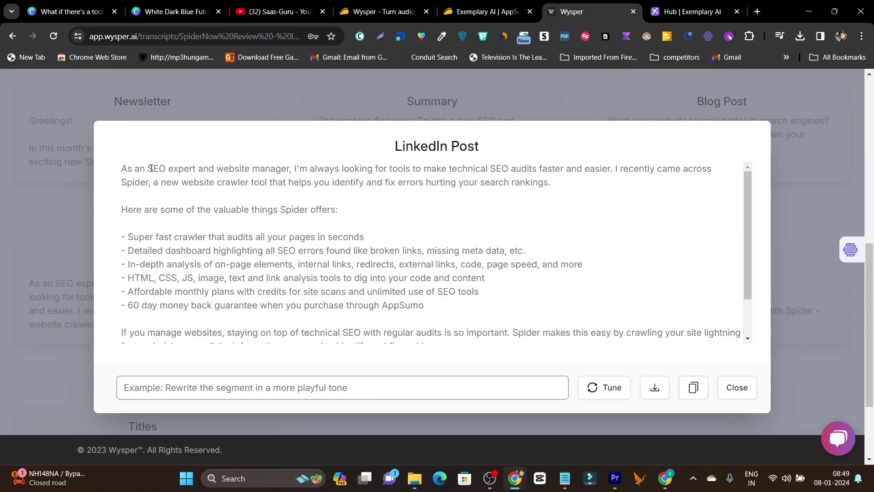
left_click_drag(149, 168, 299, 169)
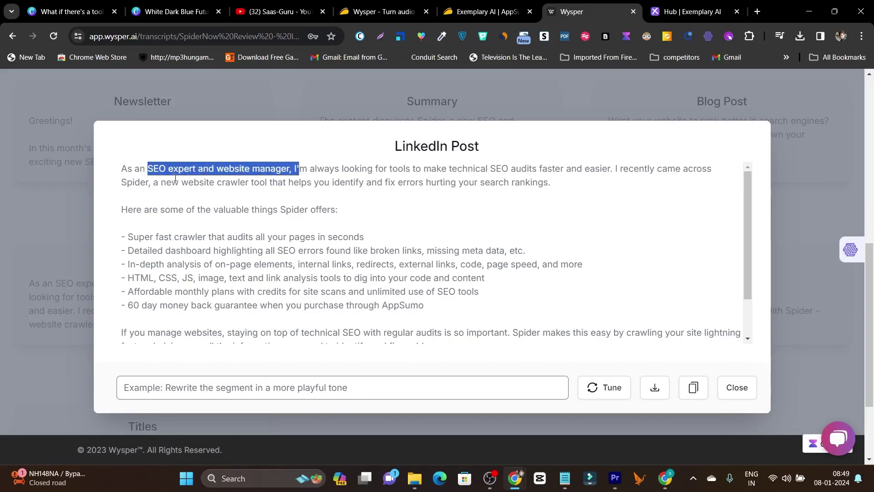
left_click(287, 172)
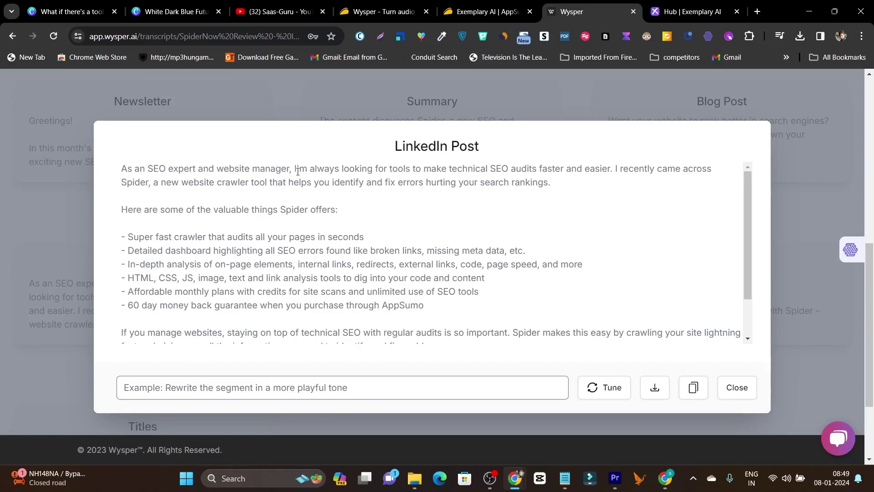
left_click_drag(294, 169, 351, 220)
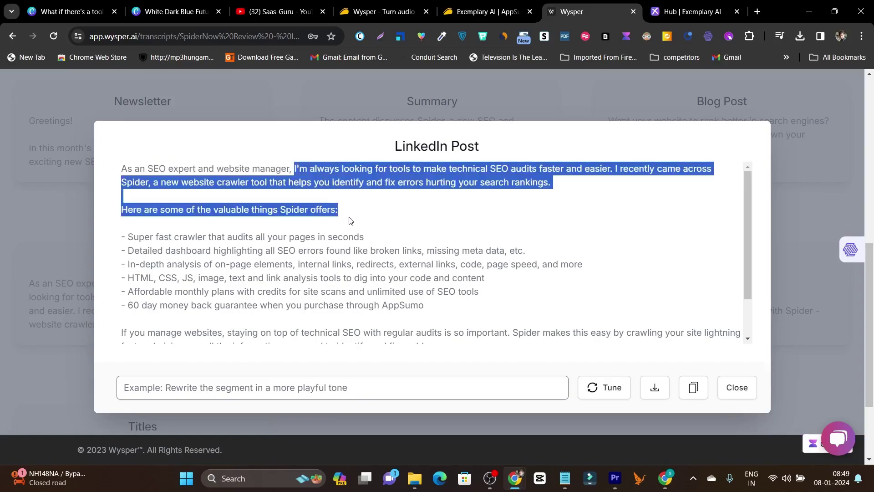
scroll(524, 248, "down", 2)
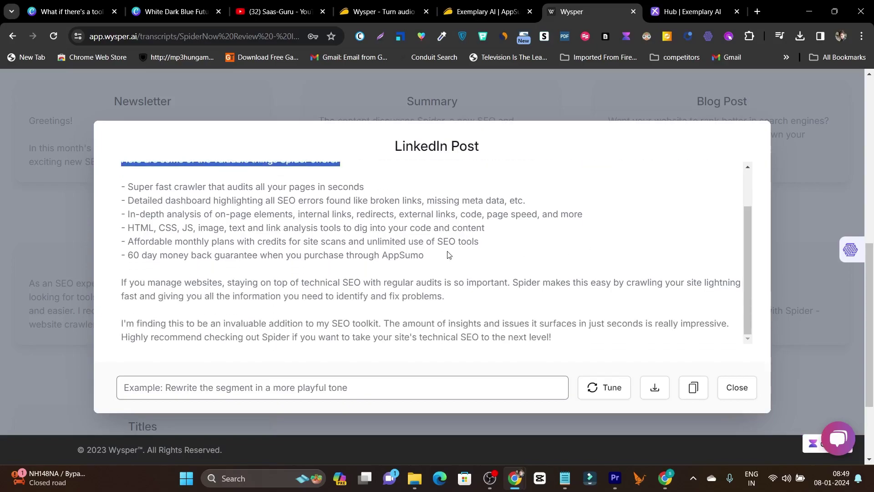
scroll(448, 255, "down", 3)
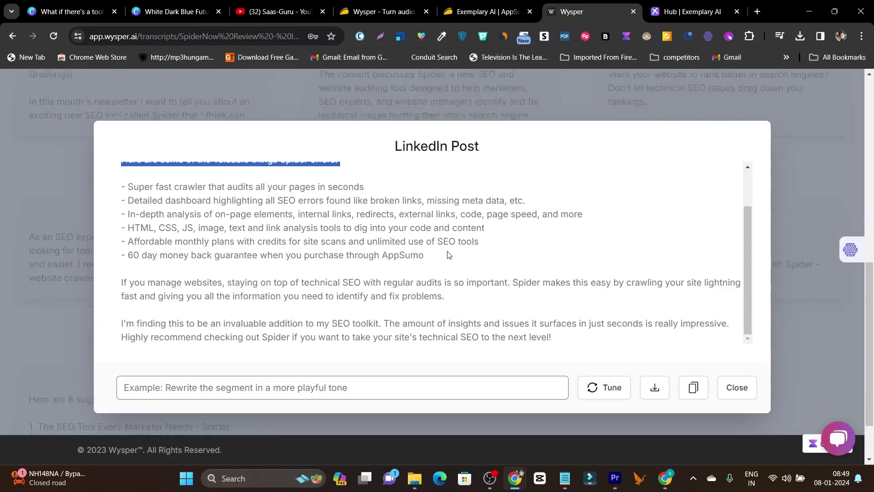
left_click(735, 388)
scroll(385, 295, "up", 10)
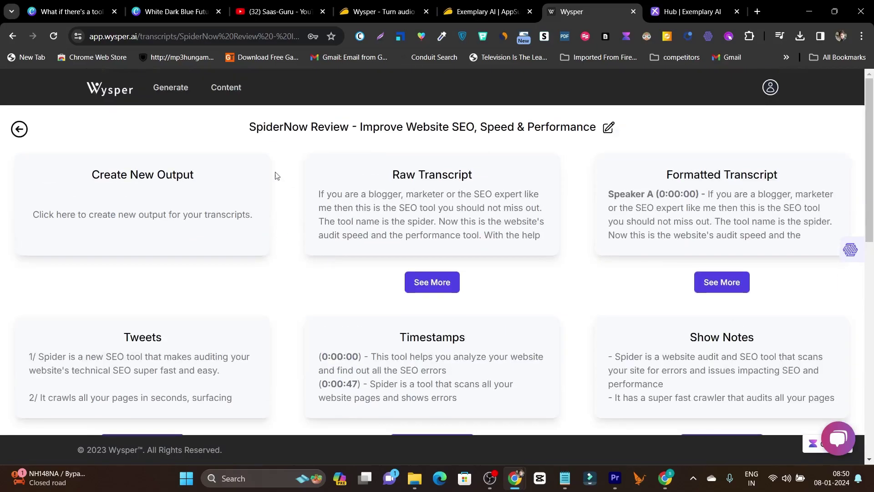
- Open Wysper's Generate upload page, then switch to the Wysper AppSumo tab
left_click(109, 95)
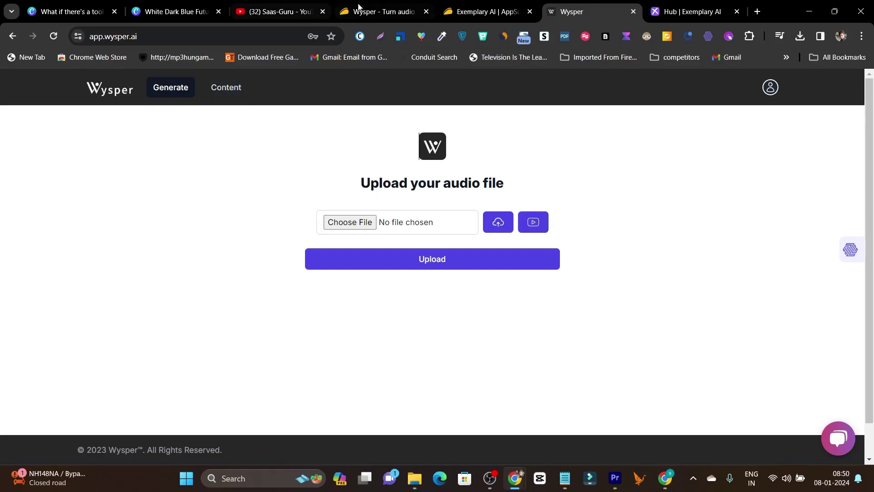
left_click(377, 12)
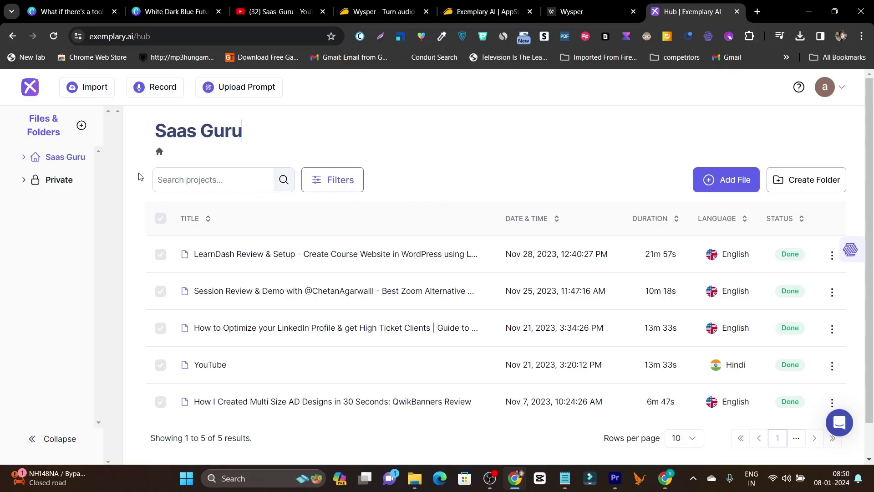
- Look over Exemplary AI's Add File import options, including Social Links
scroll(487, 305, "down", 1)
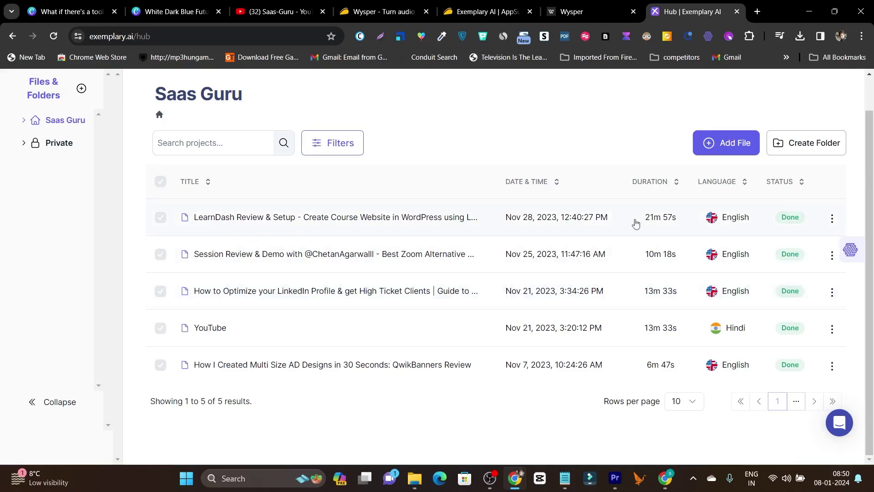
left_click(723, 144)
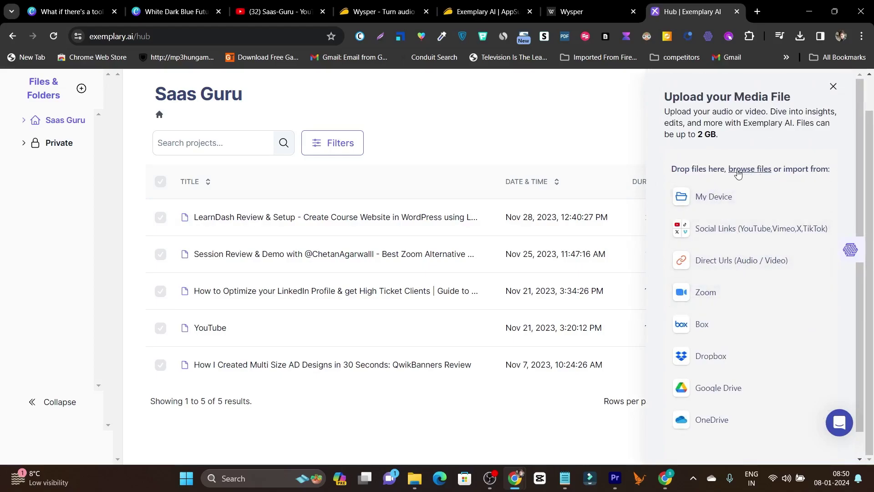
left_click(704, 235)
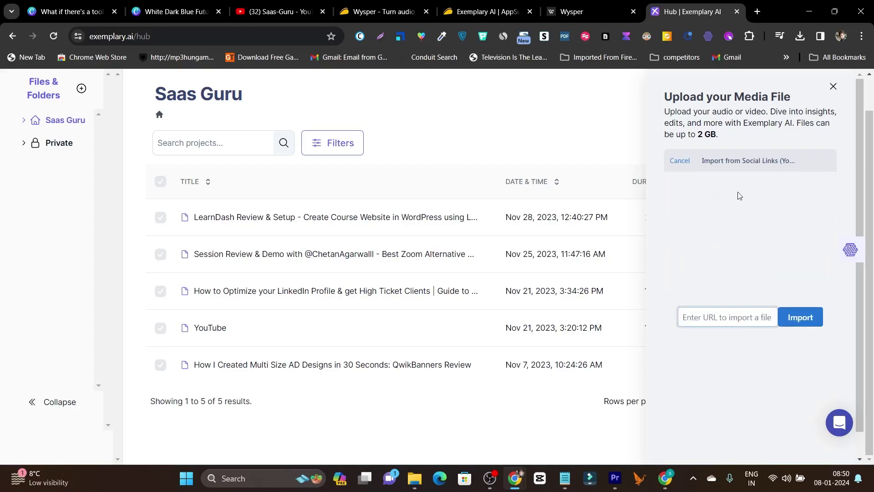
left_click(833, 86)
left_click(747, 146)
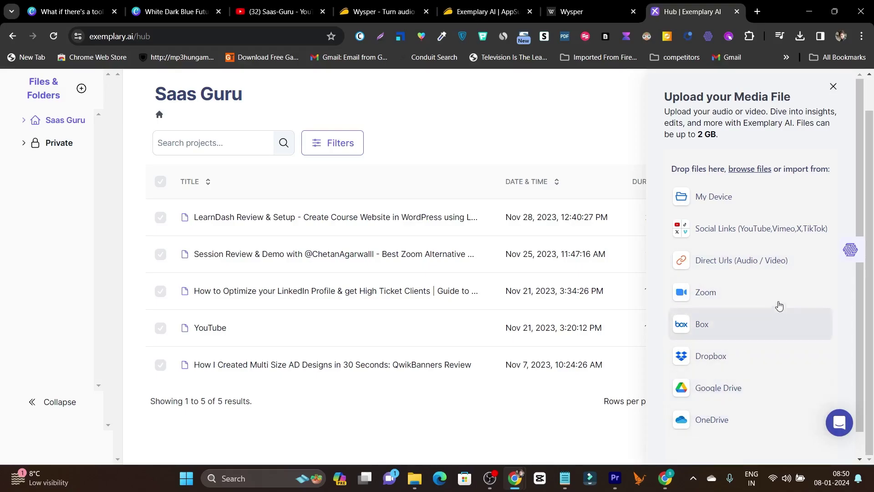
- Open the LearnDash review transcript, then return to Wysper's audio upload page
left_click(237, 223)
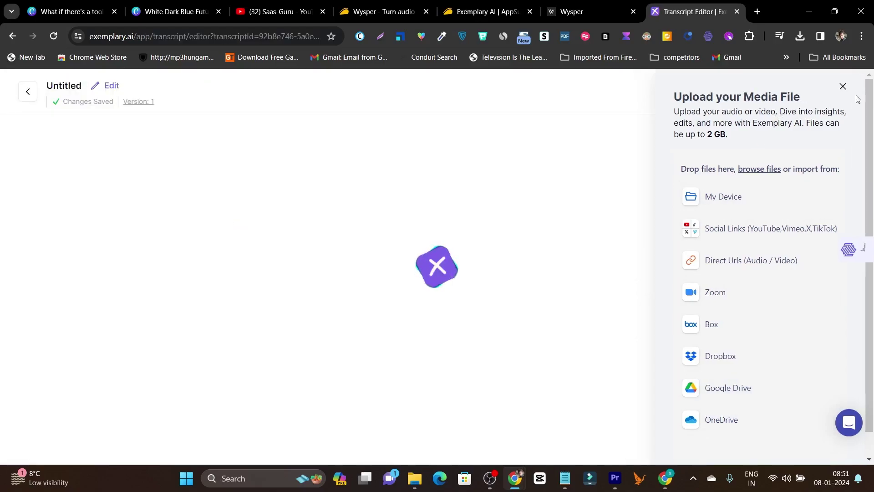
left_click(842, 86)
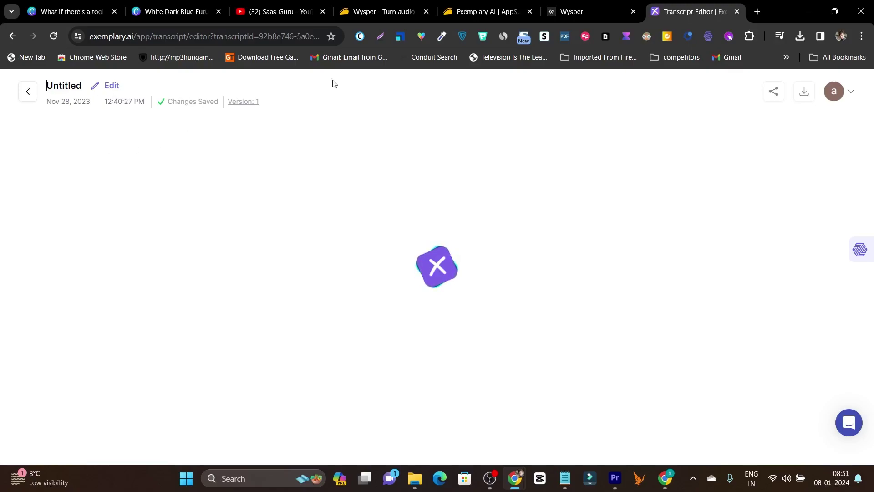
left_click(586, 3)
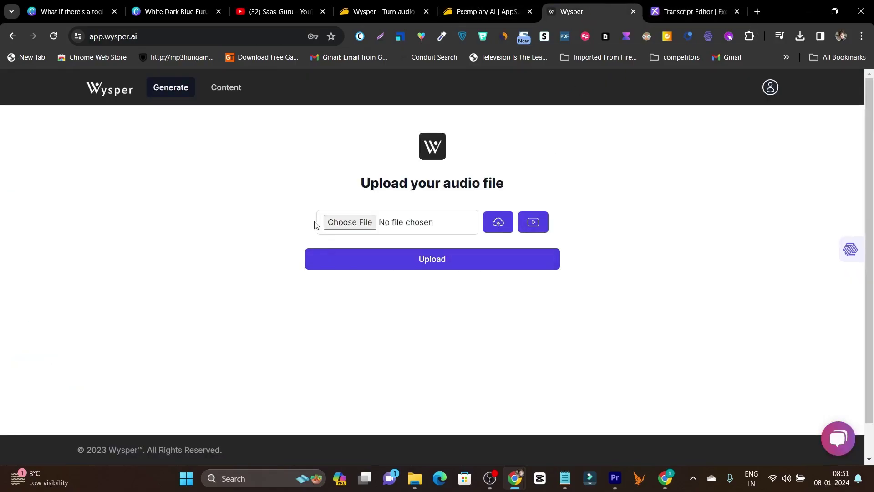
- Show Wysper's Content list with the SpiderNow Review transcript after a glance at Saas-Guru's YouTube videos
left_click(226, 87)
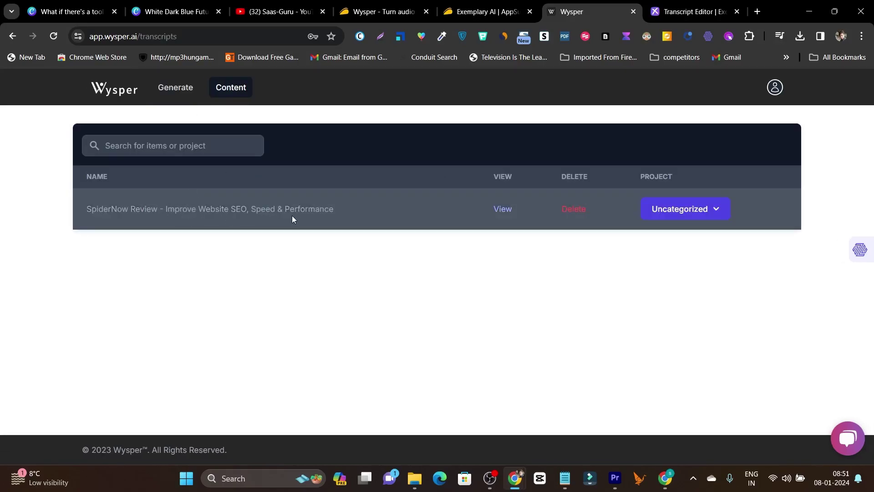
left_click(279, 11)
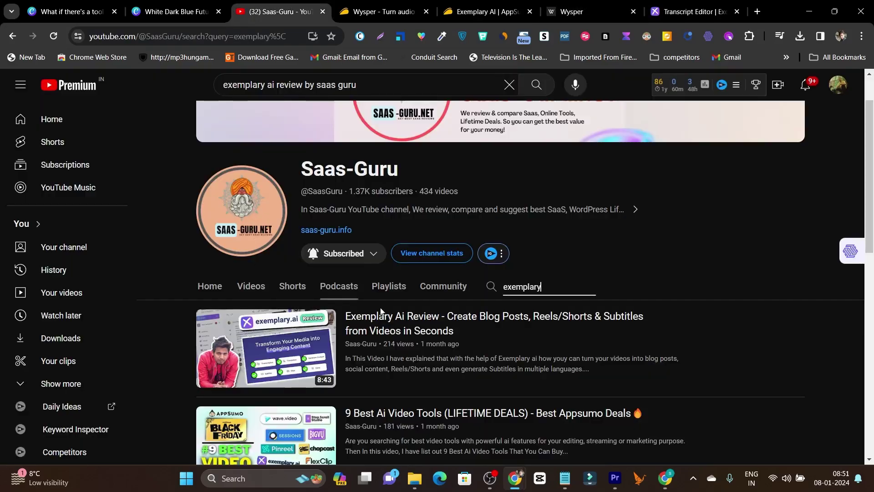
left_click(272, 289)
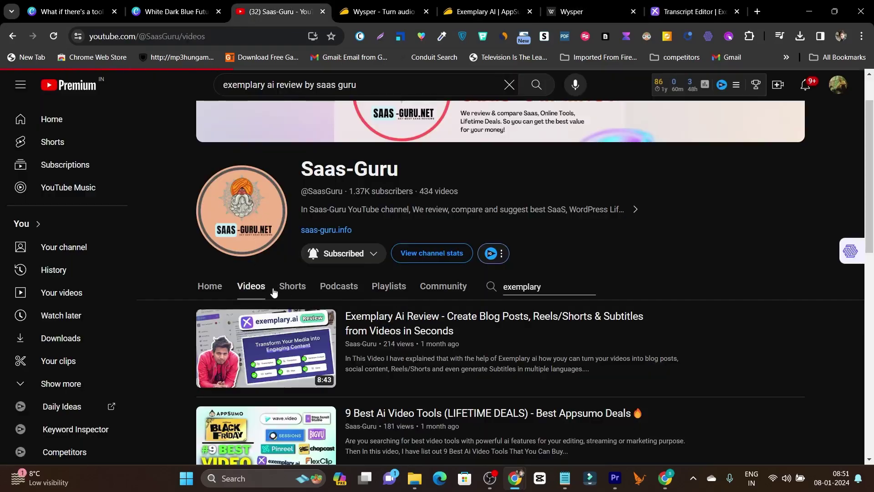
scroll(262, 416, "down", 2)
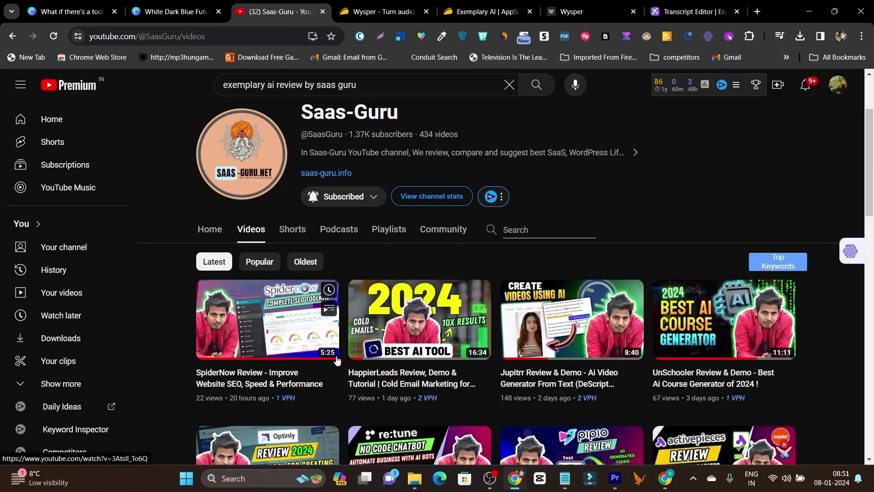
left_click(575, 12)
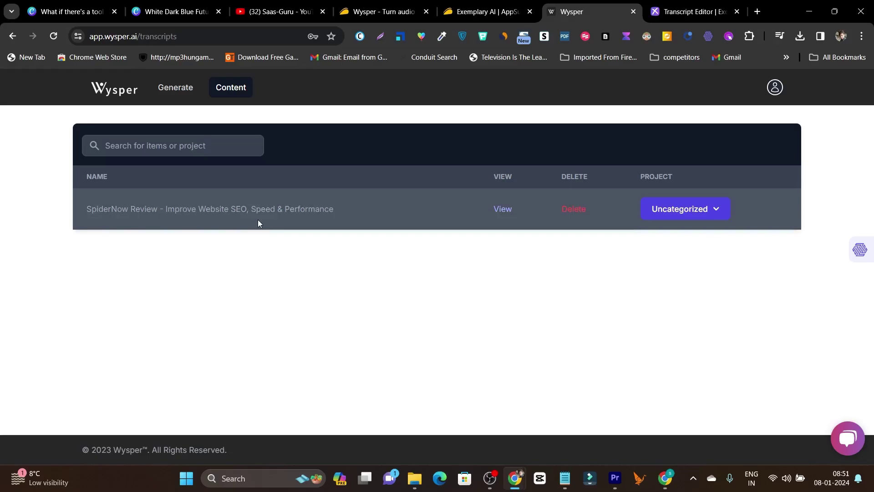
- Return to the LearnDash Review editor and expand its Auto Generated Summary outputs
left_click(695, 11)
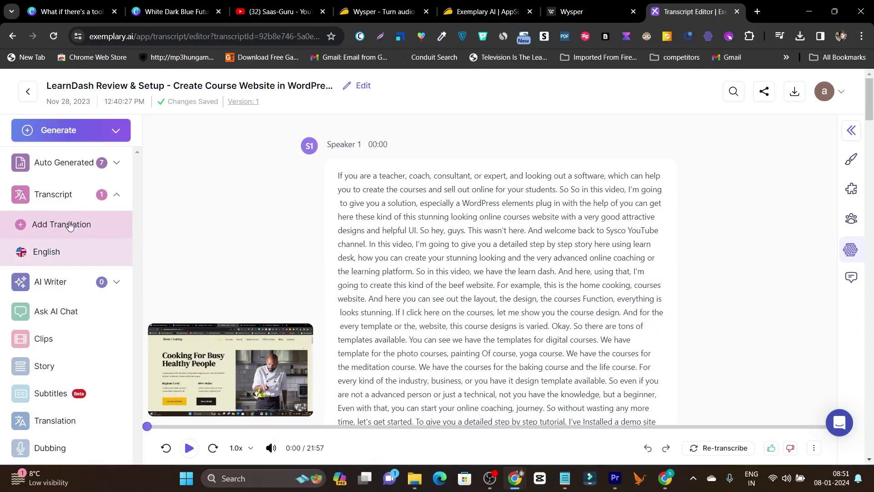
scroll(69, 336, "down", 5)
scroll(73, 394, "up", 6)
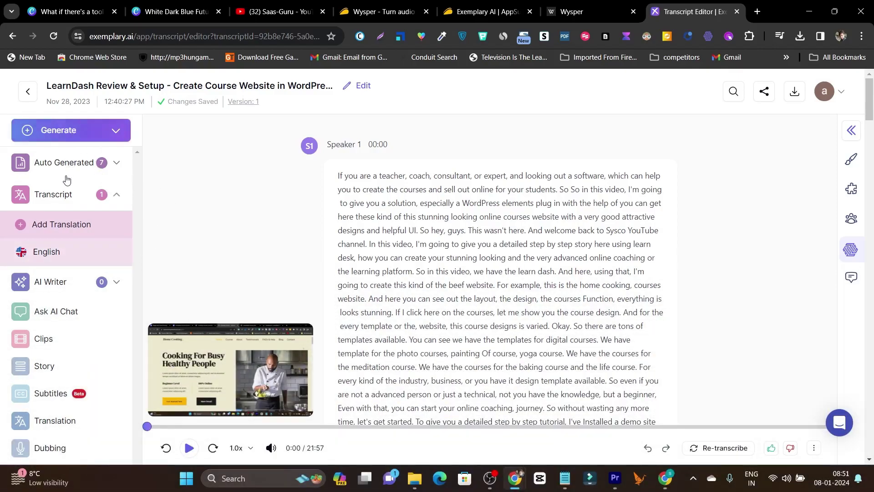
left_click(117, 164)
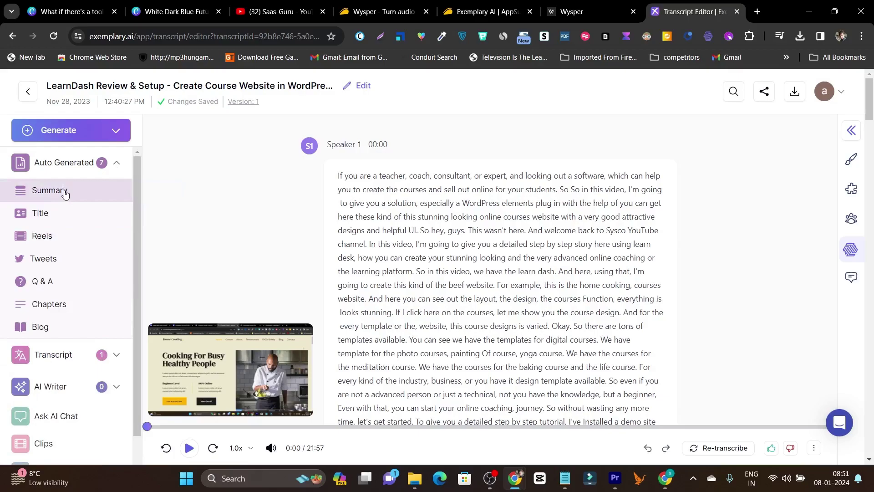
left_click(58, 216)
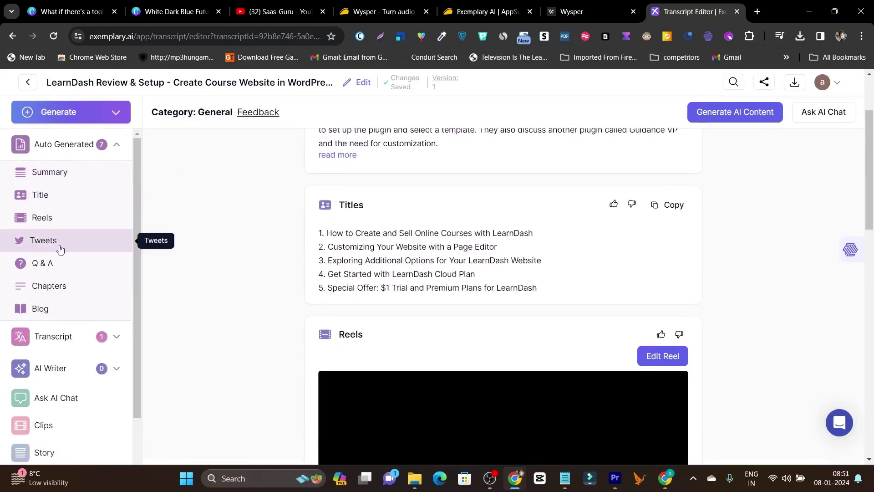
- Browse the generated Reels, Tweets, Q&A, Chapters and Blog cards, then expand the Transcript section
left_click(69, 218)
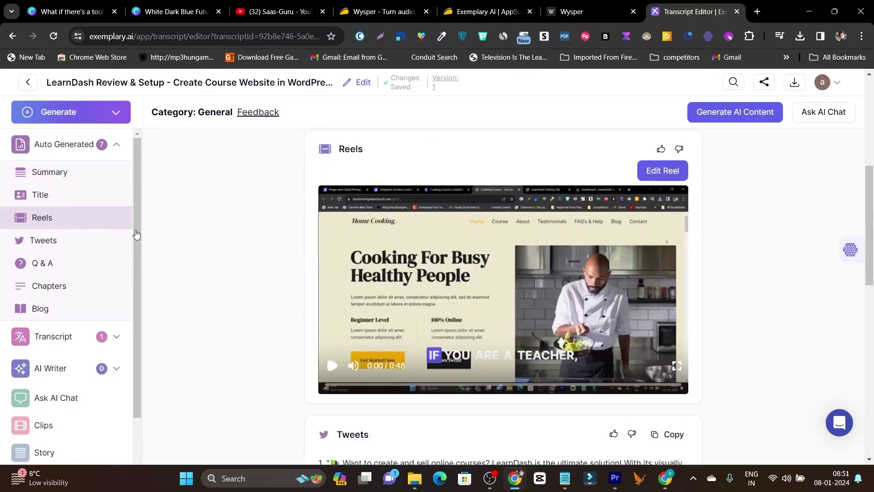
scroll(501, 351, "down", 4)
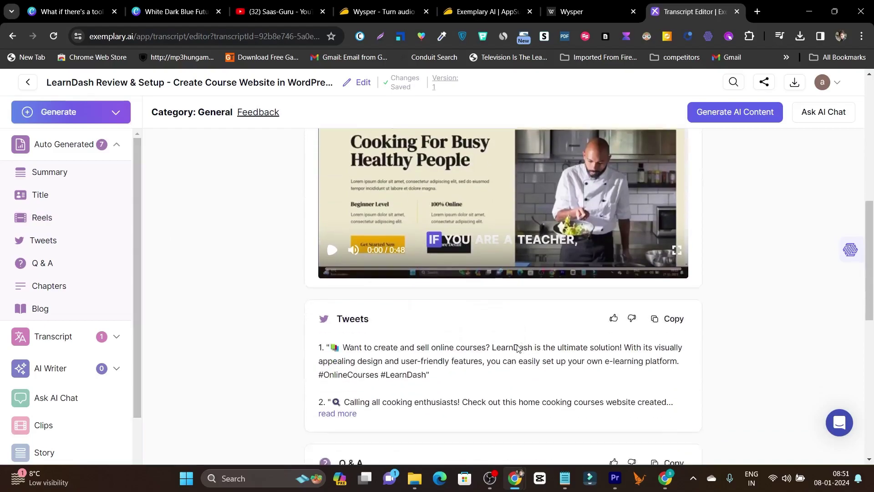
scroll(482, 311, "down", 8)
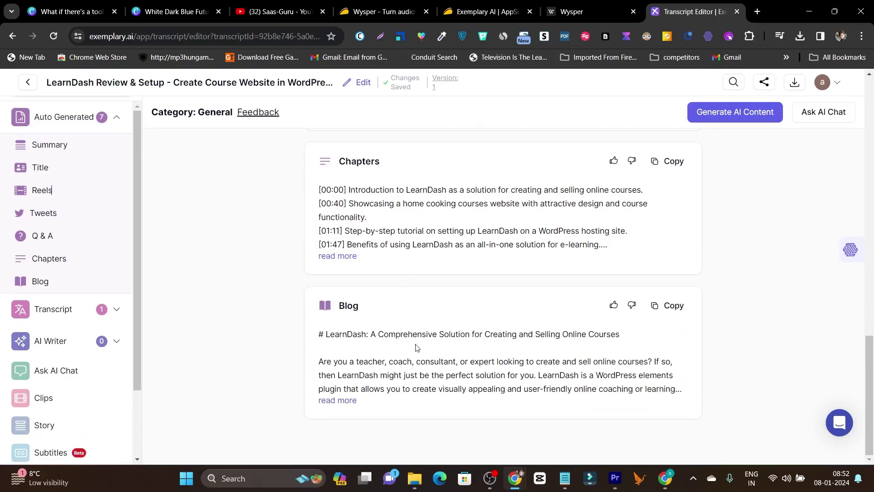
left_click(119, 312)
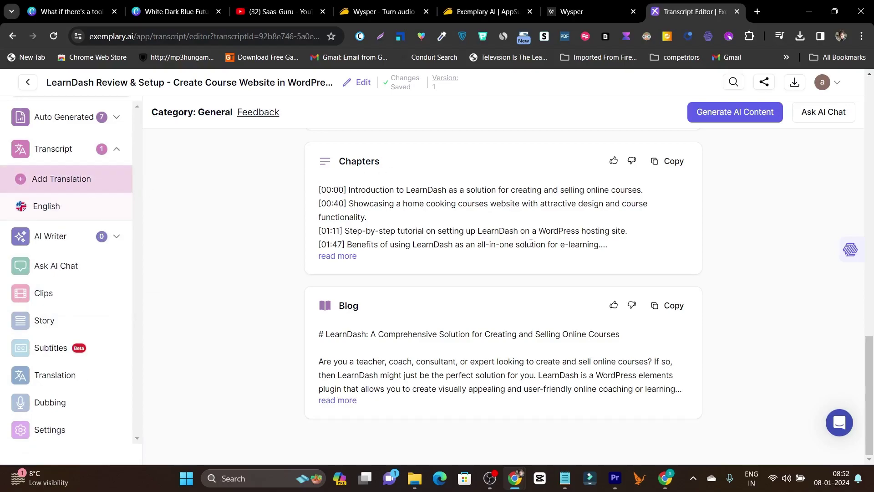
scroll(72, 191, "up", 5)
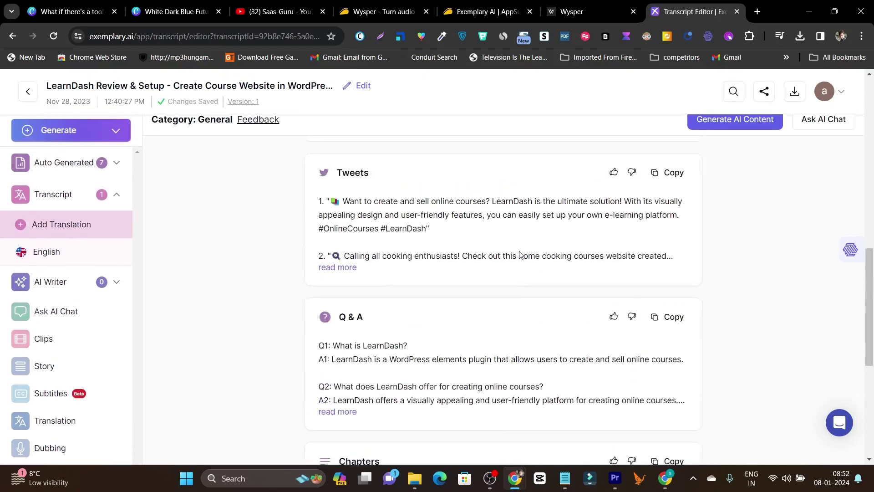
left_click(66, 227)
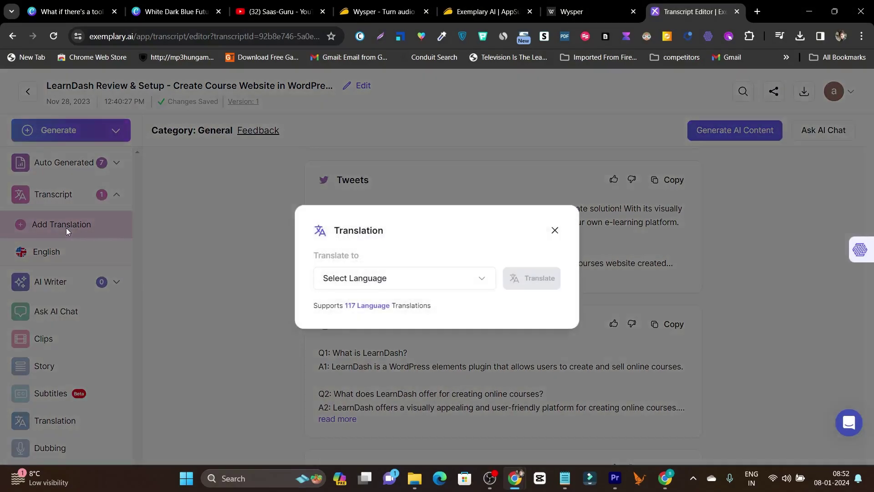
left_click(390, 285)
left_click(458, 244)
left_click(452, 276)
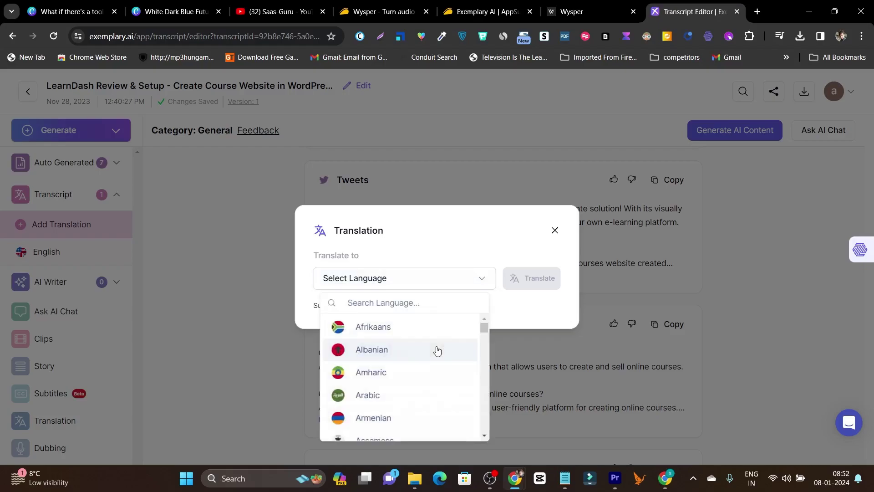
scroll(426, 367, "down", 3)
scroll(427, 371, "down", 4)
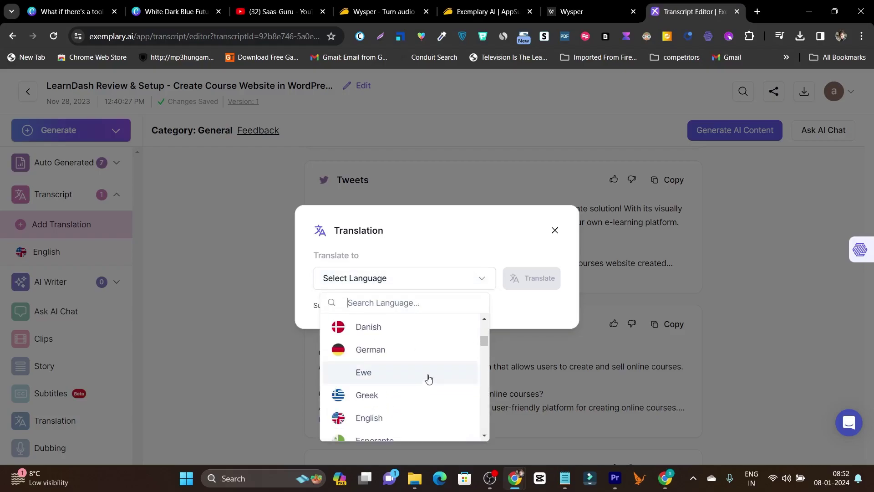
scroll(428, 375, "up", 5)
left_click(554, 230)
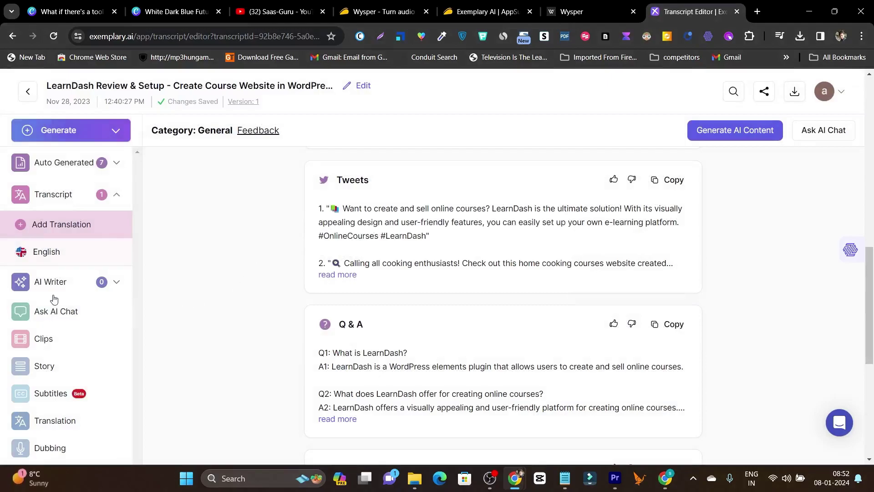
- Open the AI Writer chat about the LearnDash transcript
left_click(43, 282)
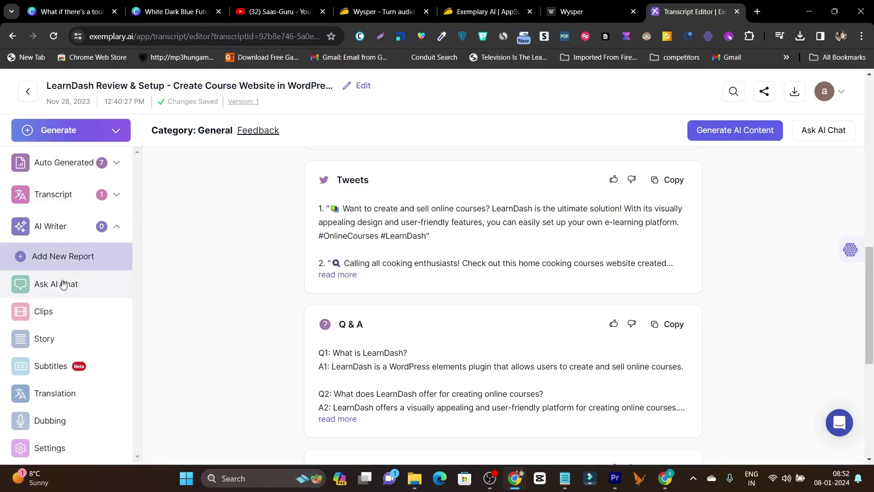
left_click(62, 285)
scroll(450, 361, "down", 1)
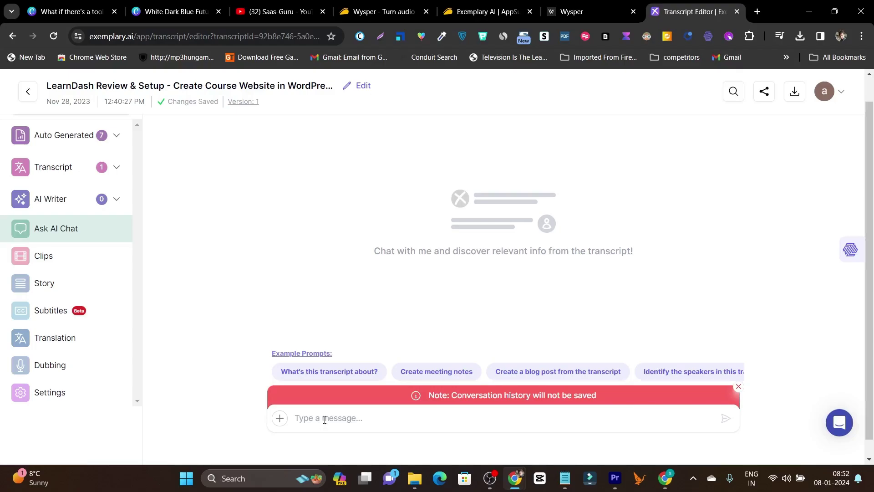
- Look through the Clips, Story, Subtitles and Translation views, ending on the Dubbing coming-soon page
left_click(58, 259)
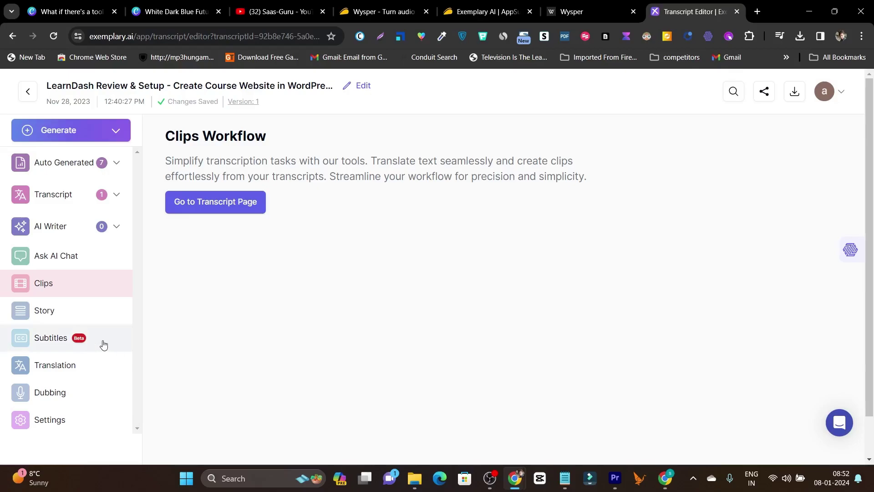
left_click(89, 319)
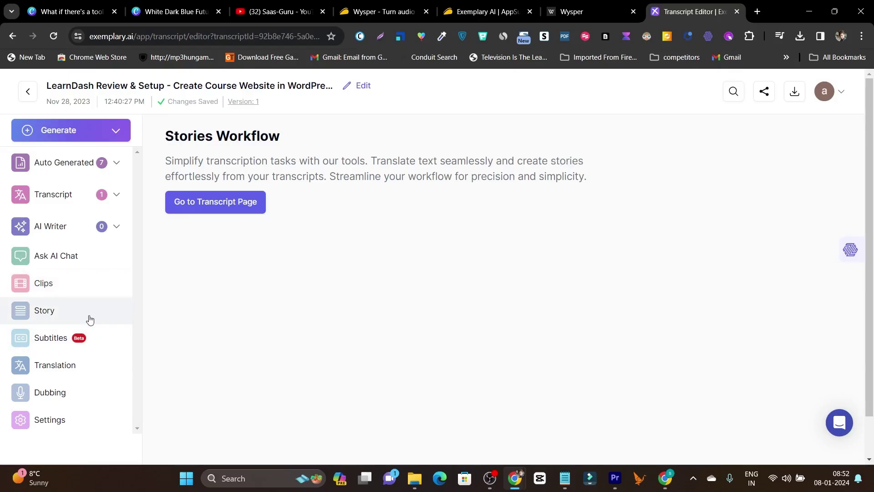
left_click(88, 347)
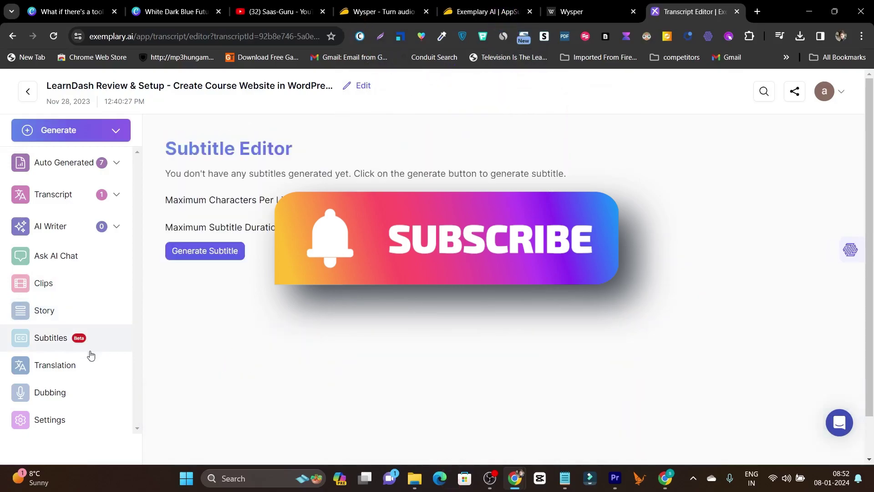
left_click(91, 376)
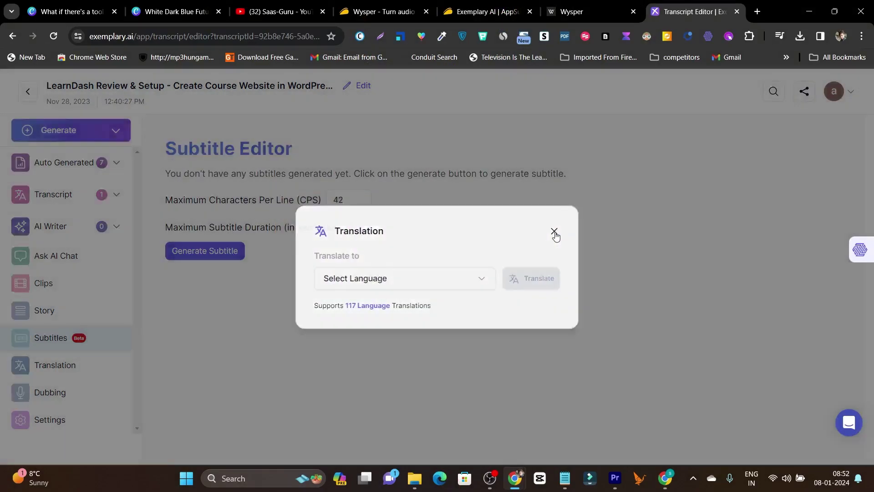
left_click(553, 230)
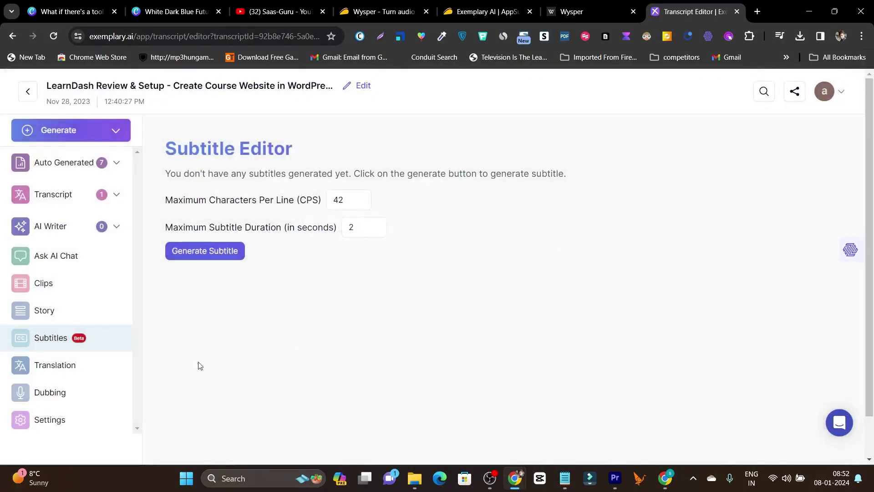
left_click(66, 394)
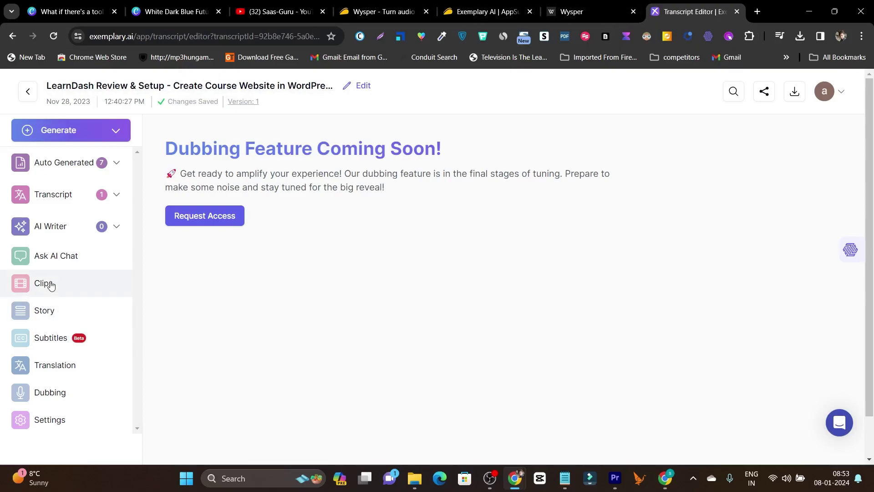
left_click(356, 4)
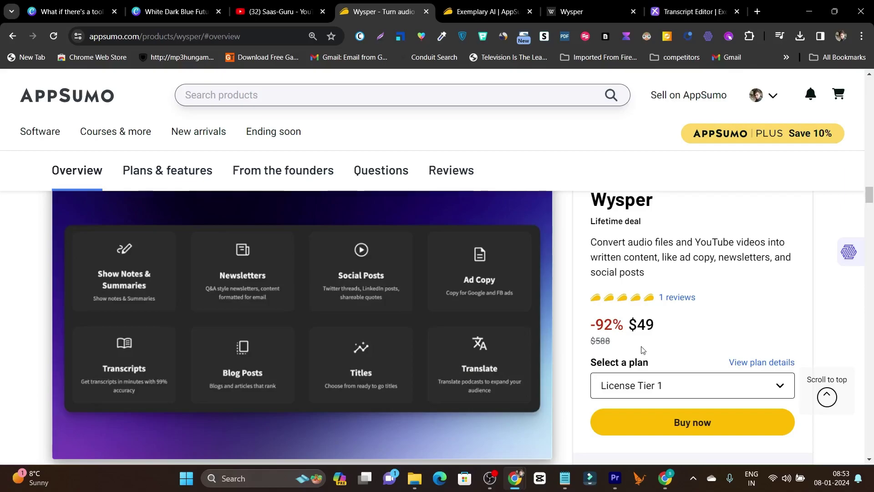
left_click(476, 10)
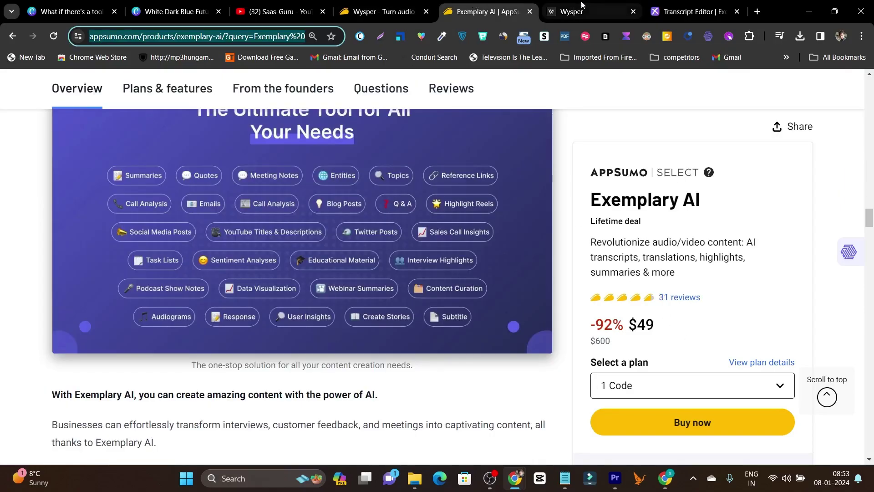
left_click(584, 8)
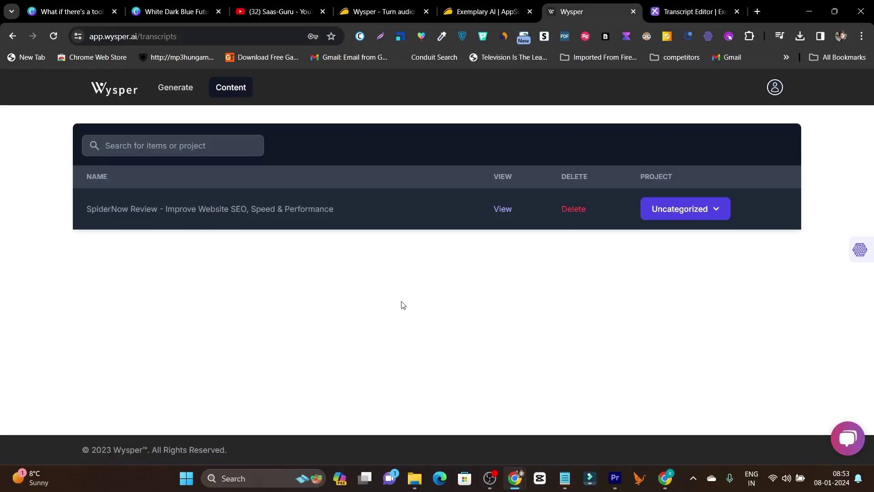
left_click(473, 10)
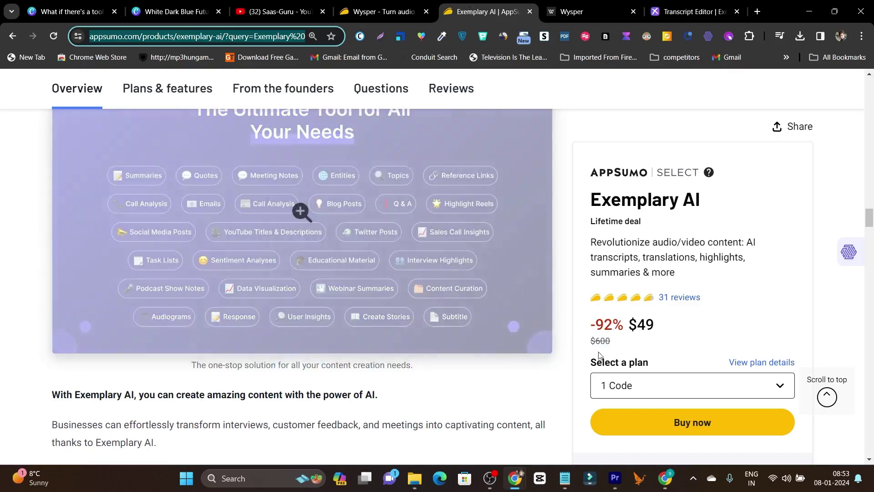
scroll(300, 293, "up", 6)
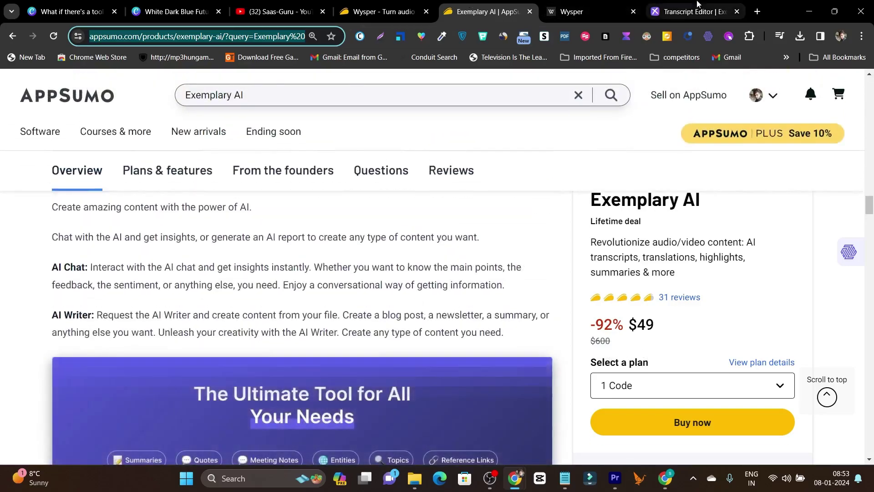
left_click(694, 11)
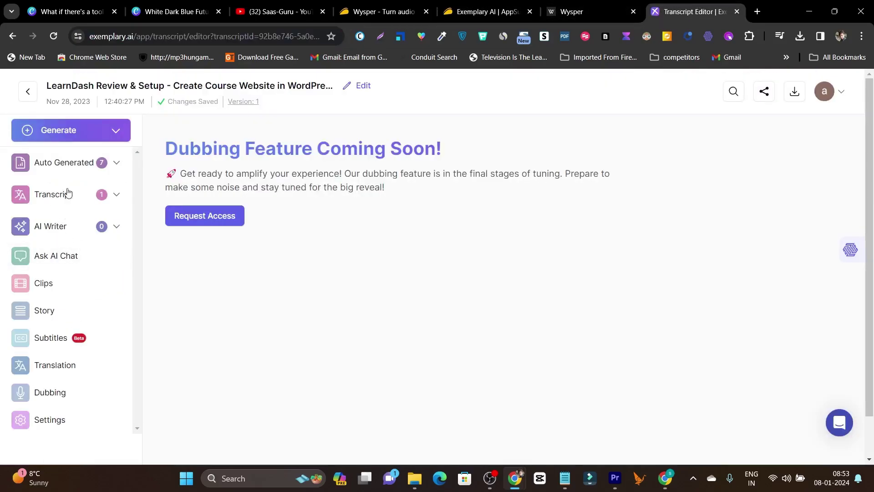
- Go back to the hub's Saas Guru folder with its five Done videos, briefly checking YouTube
left_click(27, 92)
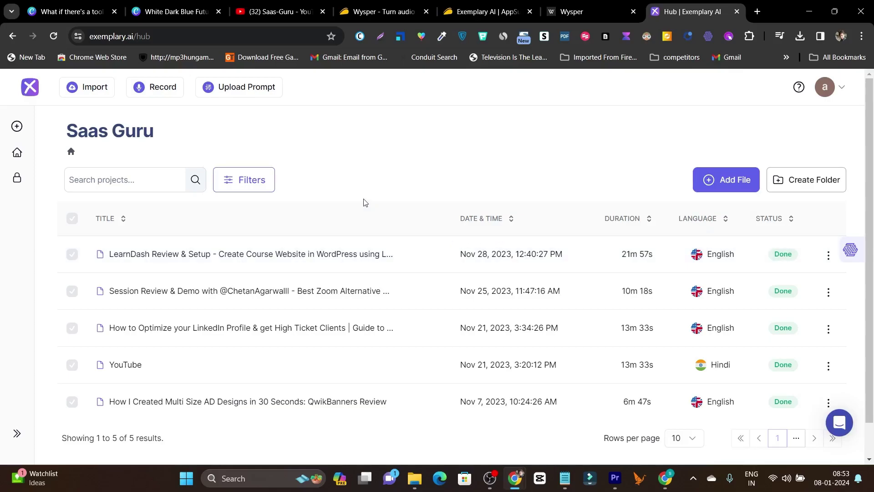
left_click(268, 12)
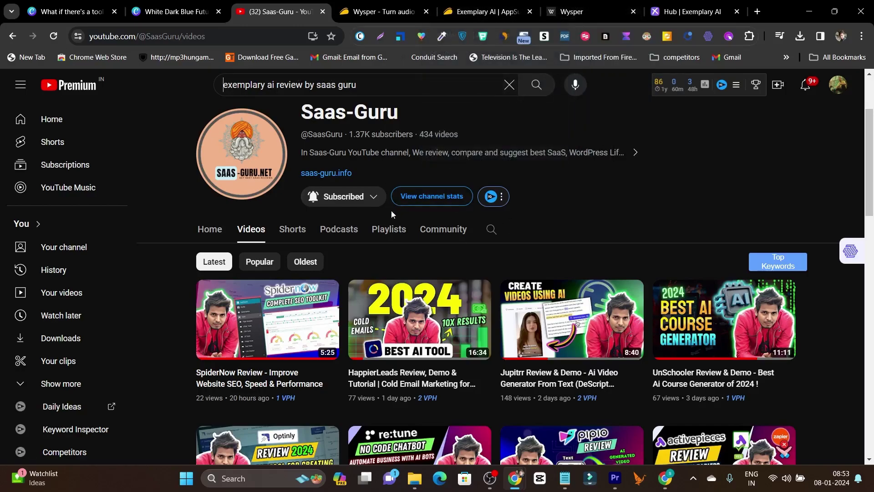
left_click(678, 11)
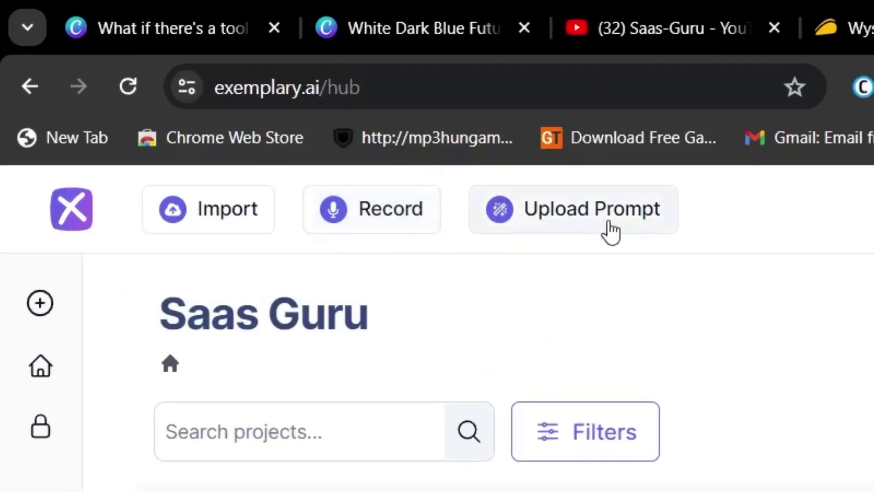
left_click(623, 232)
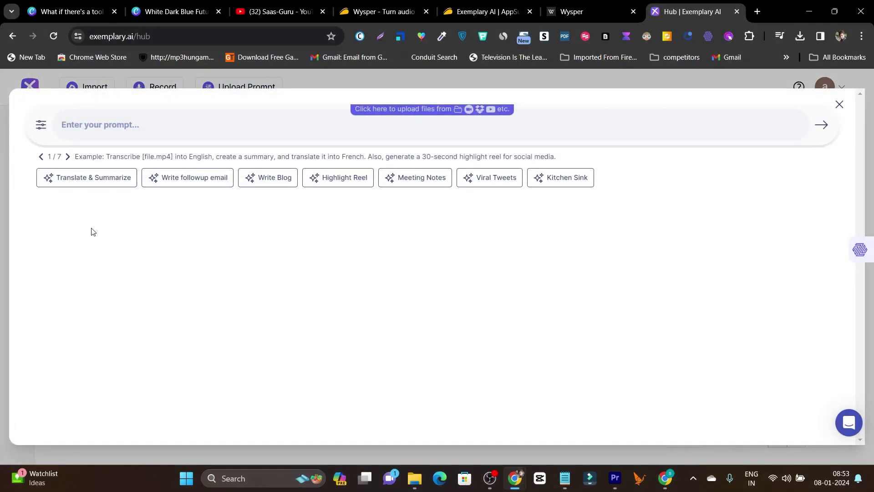
left_click(842, 110)
scroll(404, 199, "down", 1)
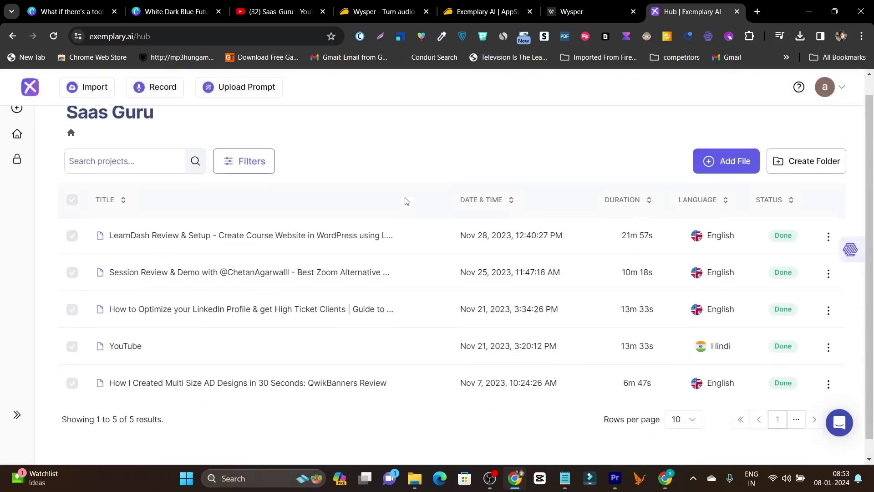
scroll(455, 332, "up", 1)
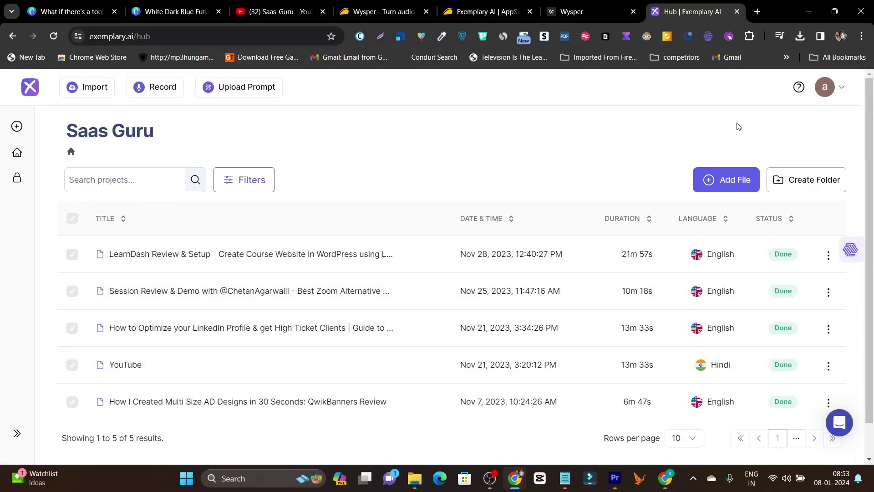
- Compare the Wysper and Exemplary AI $49 AppSumo lifetime deals, then show Saas-Guru's YouTube videos
left_click(383, 12)
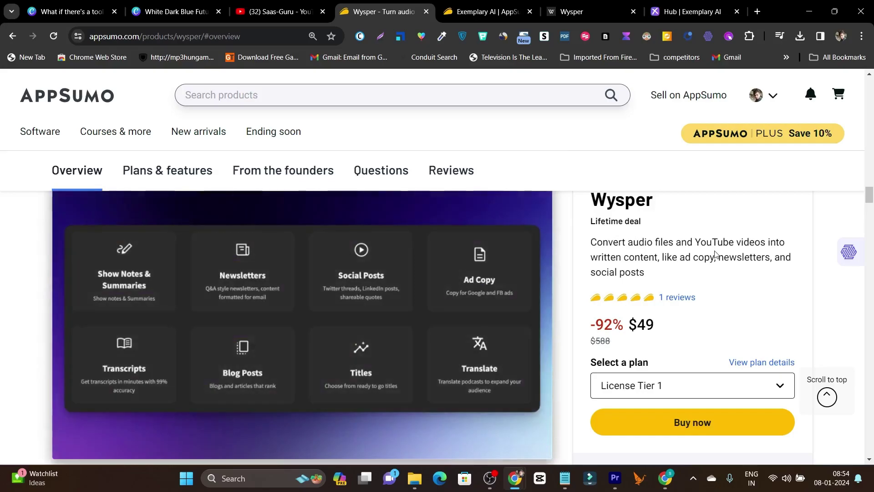
left_click(459, 3)
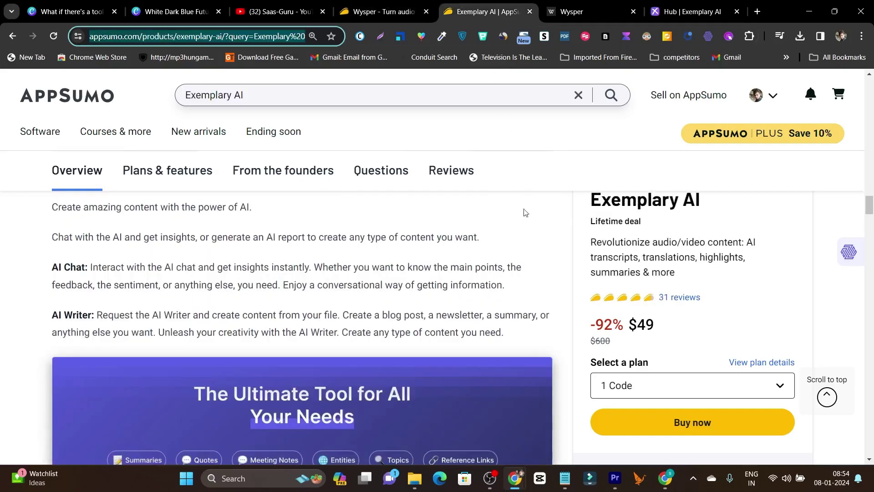
scroll(580, 312, "down", 10)
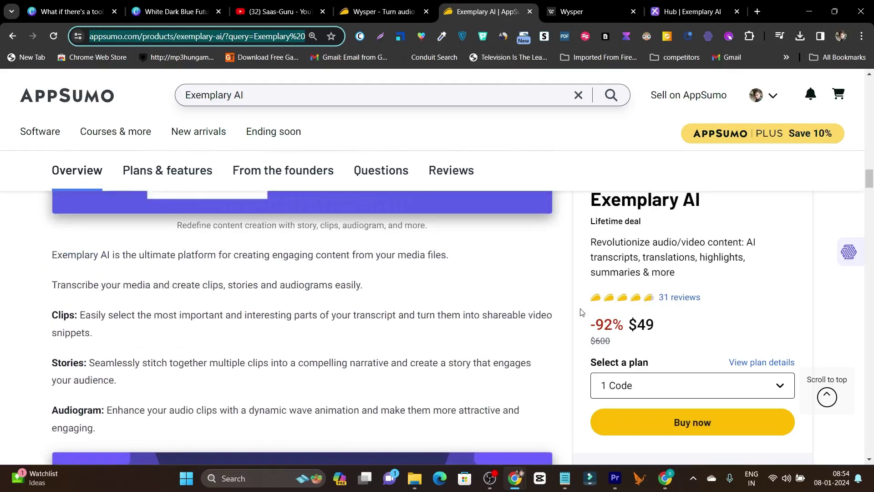
scroll(580, 313, "up", 10)
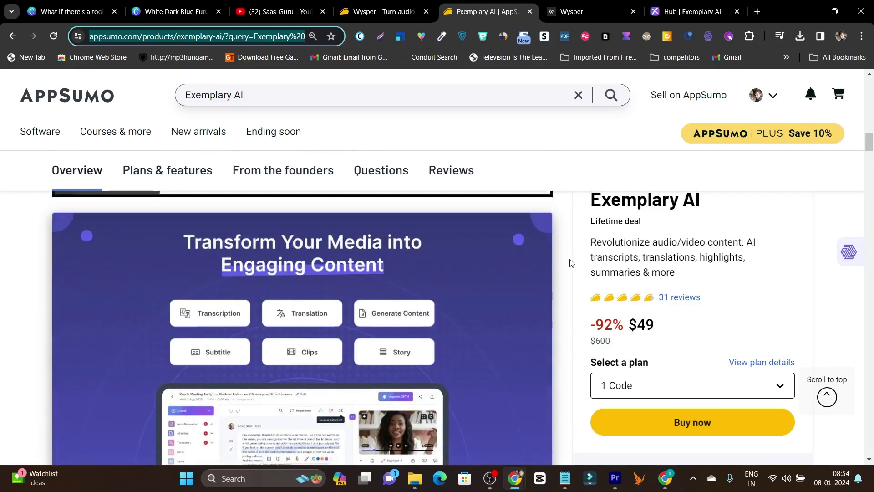
scroll(570, 262, "up", 6)
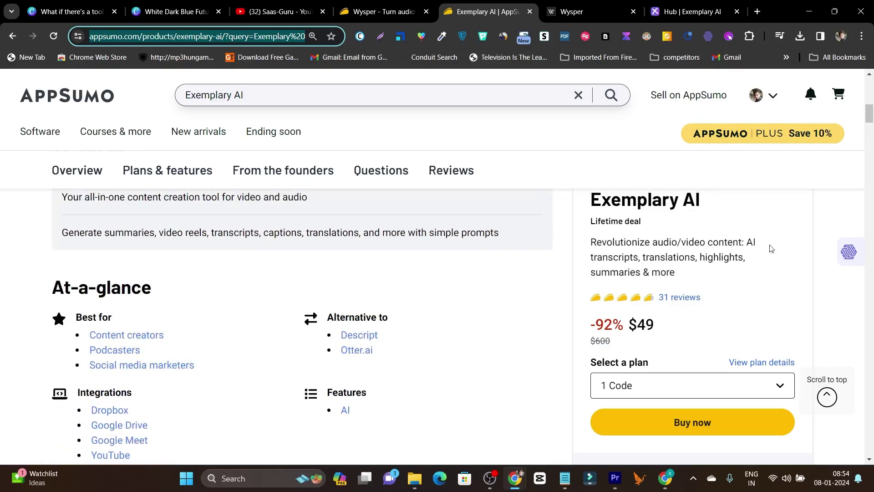
scroll(771, 248, "up", 8)
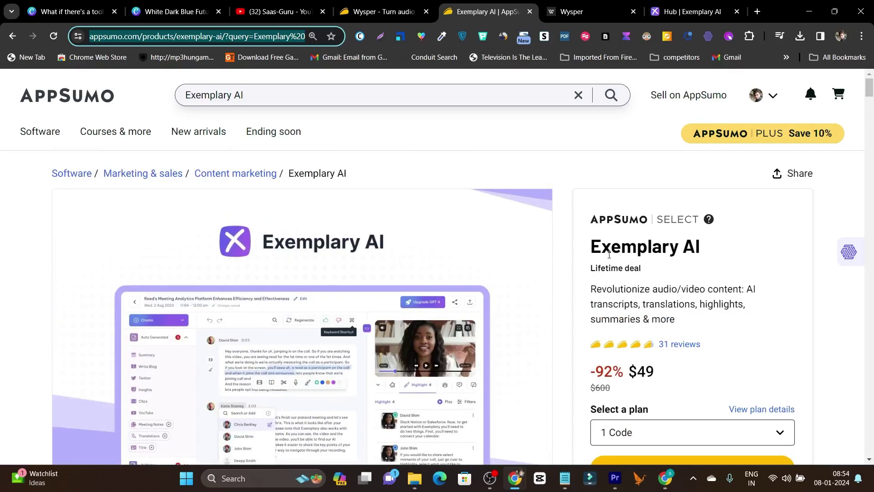
scroll(561, 218, "down", 1)
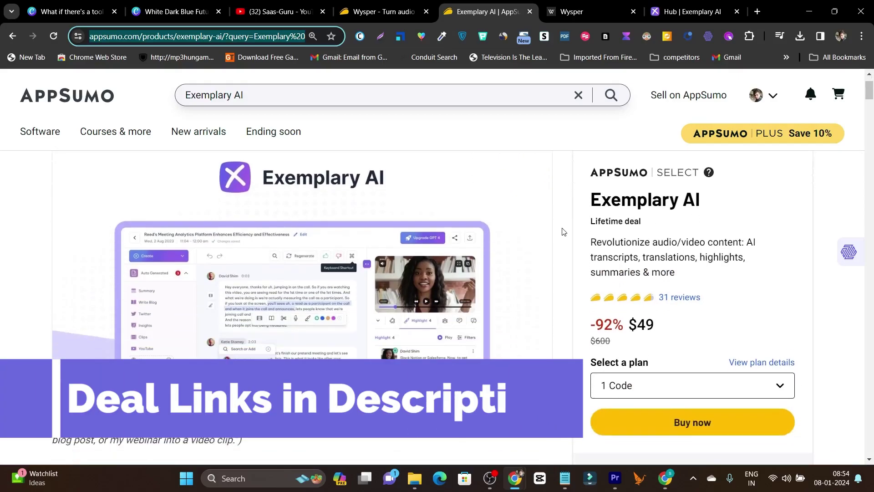
scroll(563, 231, "down", 2)
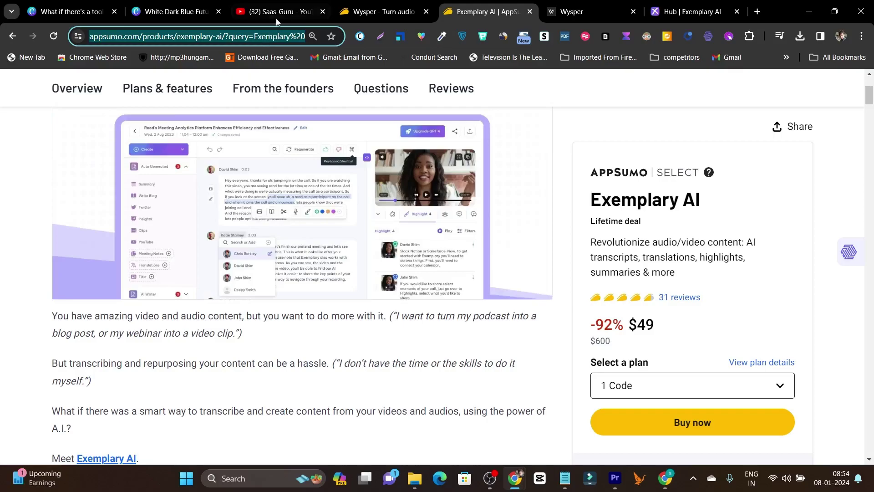
left_click(276, 14)
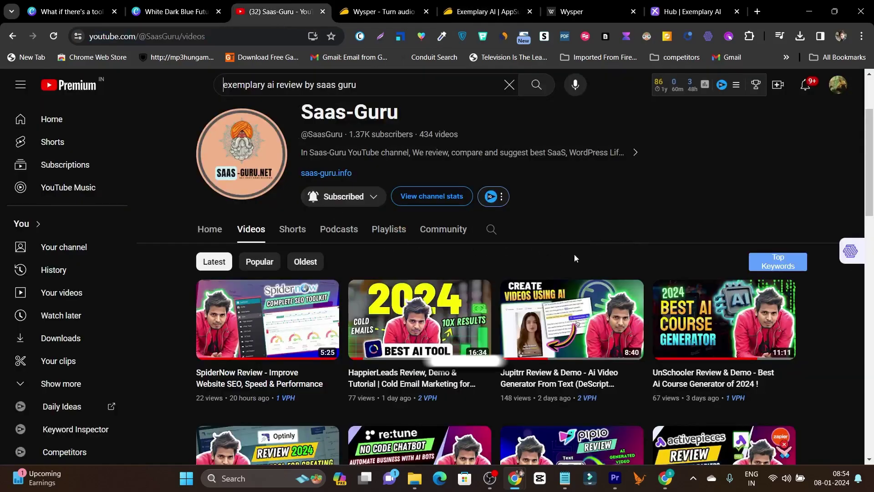